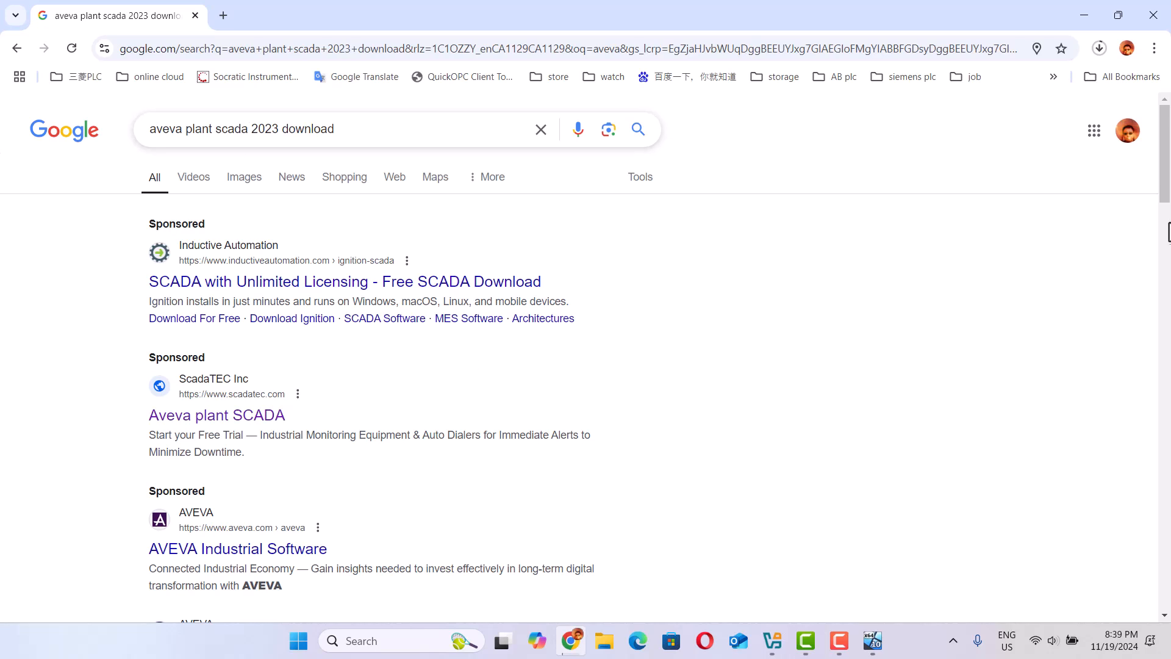
Look through the search results for AVEVA Plant SCADA 2023 download sources
drag(1166, 195, 1168, 311)
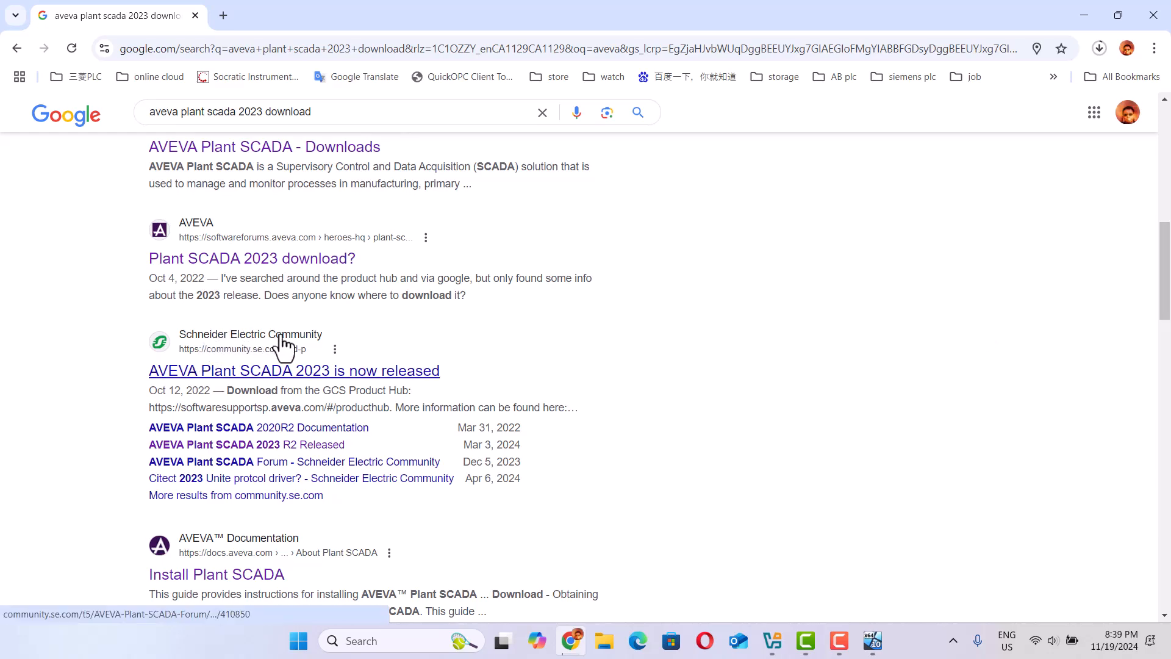
scroll(1150, 210, up, 5)
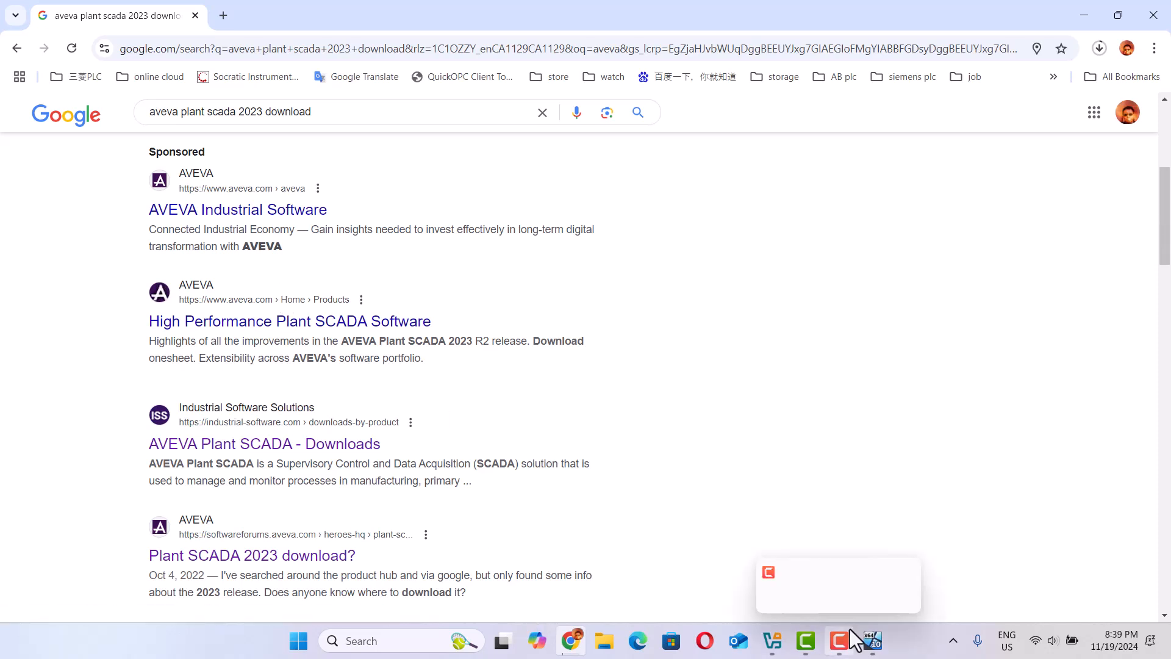
Switch to the win10 pro 22H2 virtual machine and run the Launch application from the AVEVA Plant SCADA 2023 disc drive
click(872, 641)
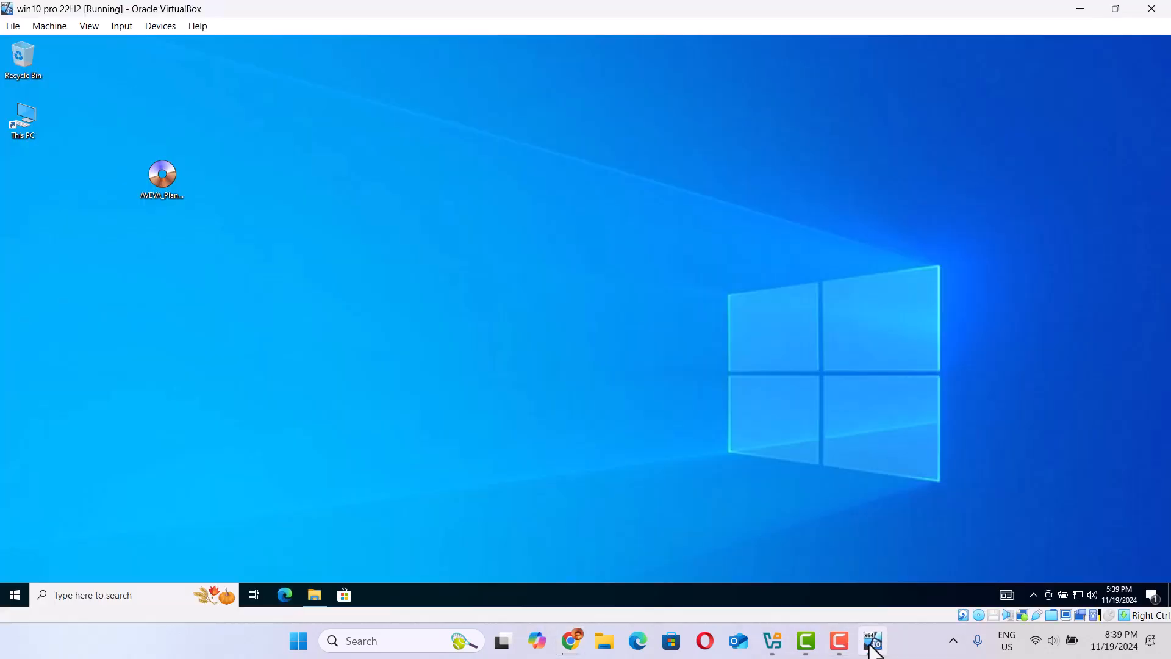
double_click(21, 129)
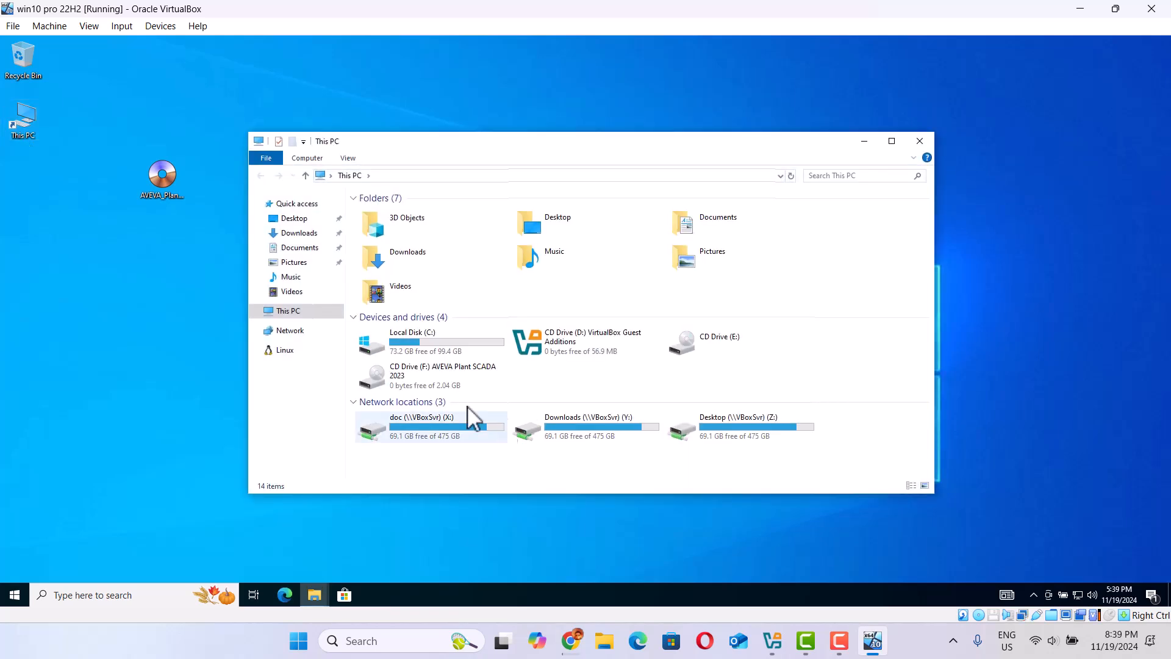
double_click(401, 380)
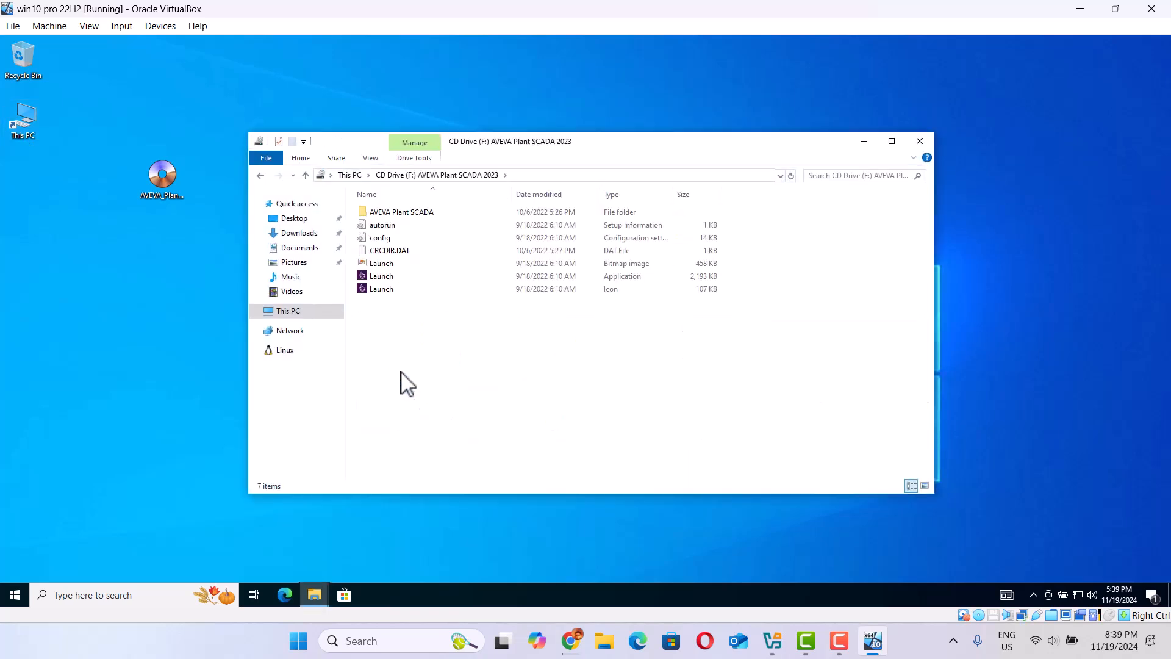
click(383, 278)
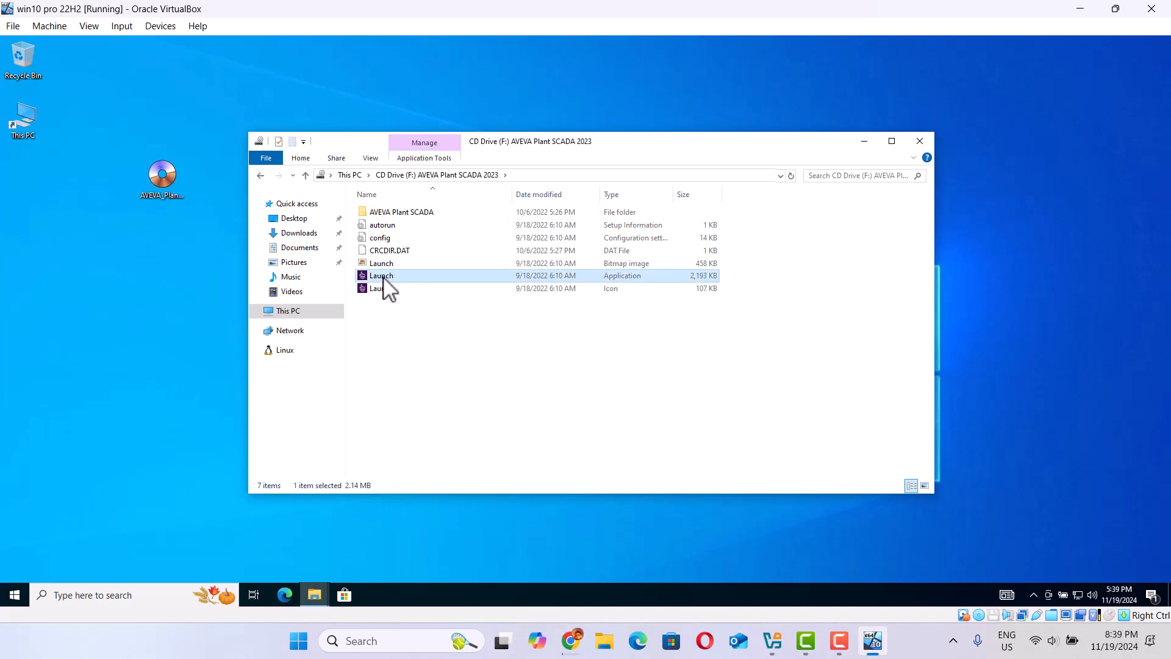
double_click(384, 280)
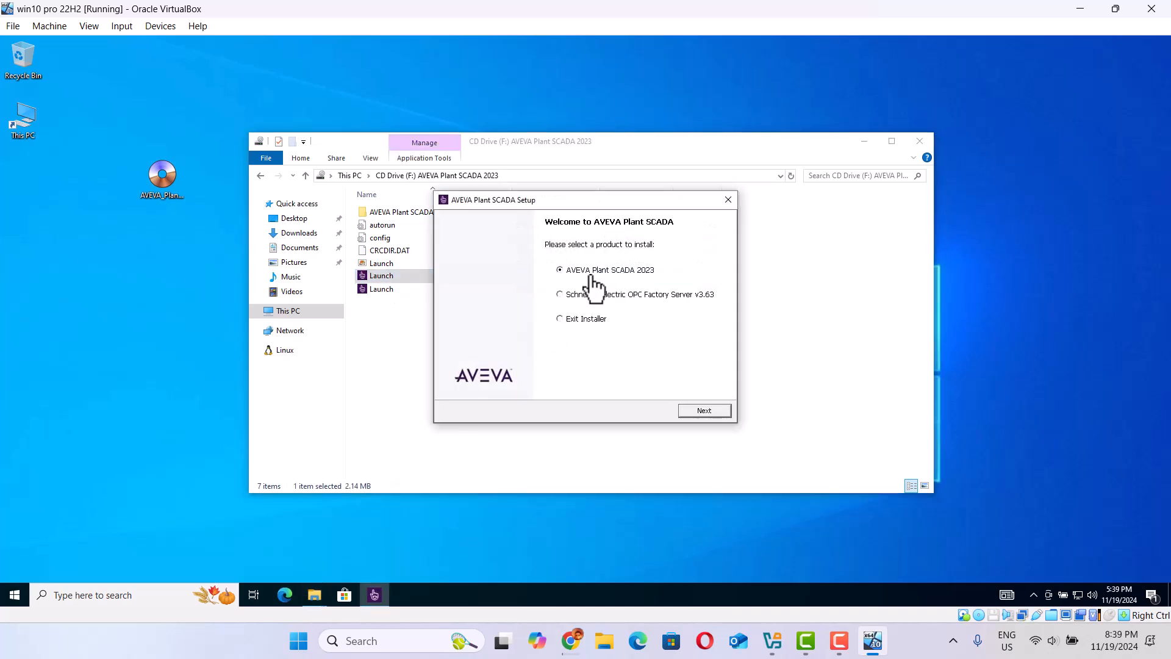
Choose AVEVA Plant SCADA 2023 as the product, allow the setup launcher to make changes, and install the required prerequisites
click(706, 412)
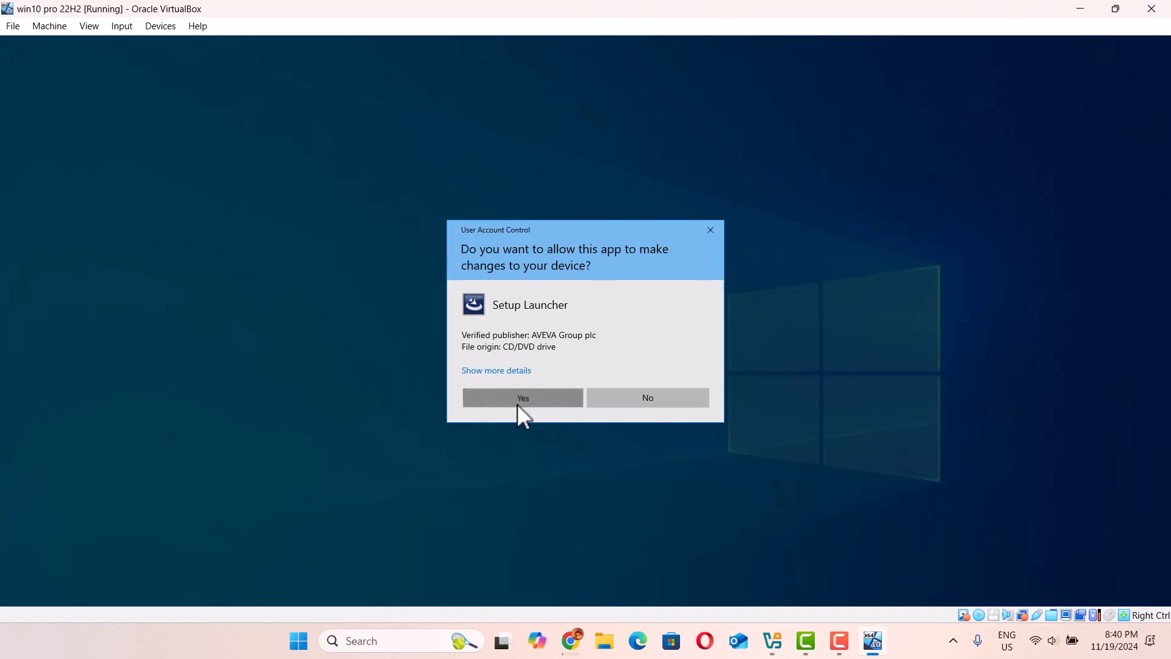
click(520, 400)
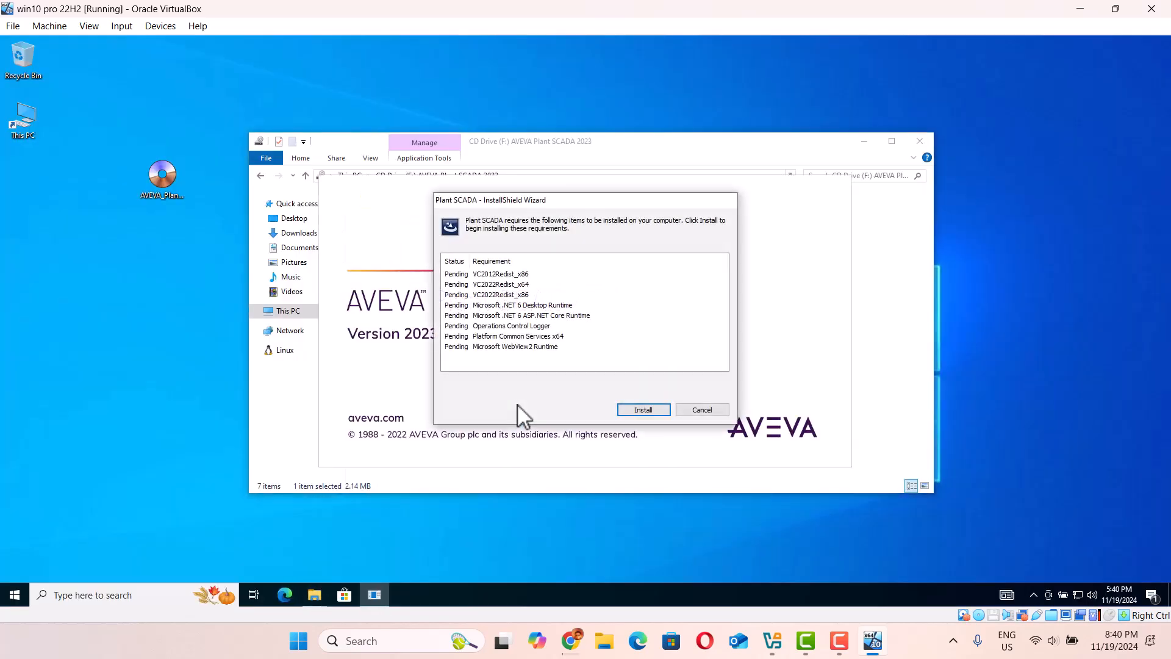
click(635, 409)
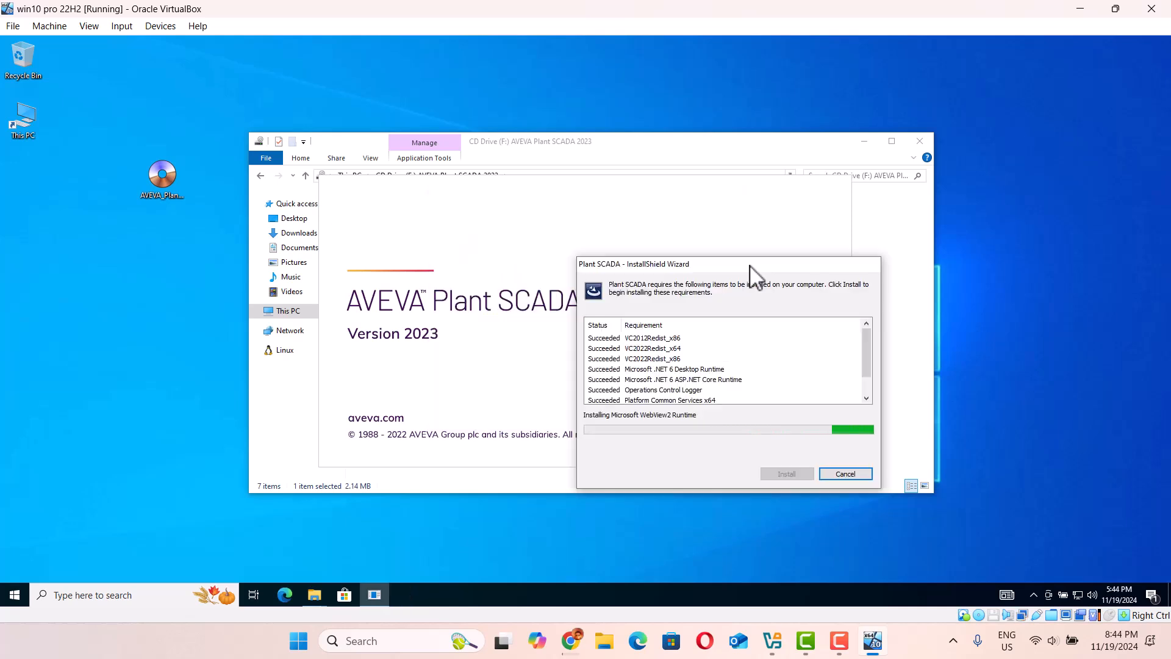
scroll(849, 373, down, 1)
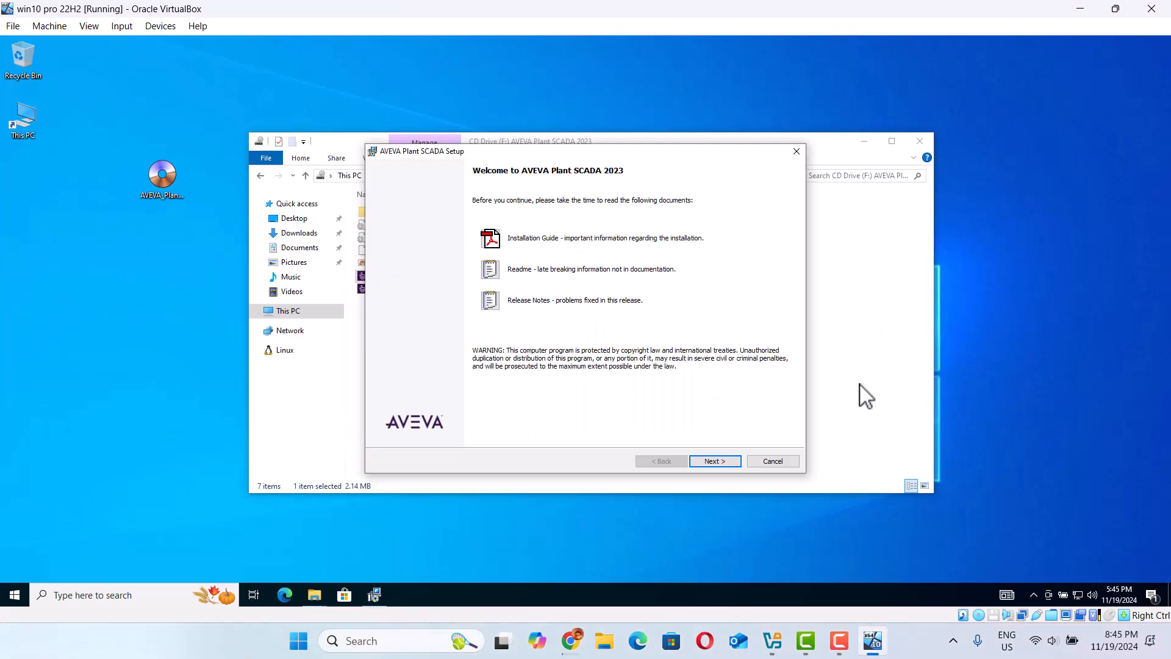
Accept the license agreement and keep Development Workstation as the role of this computer
click(714, 461)
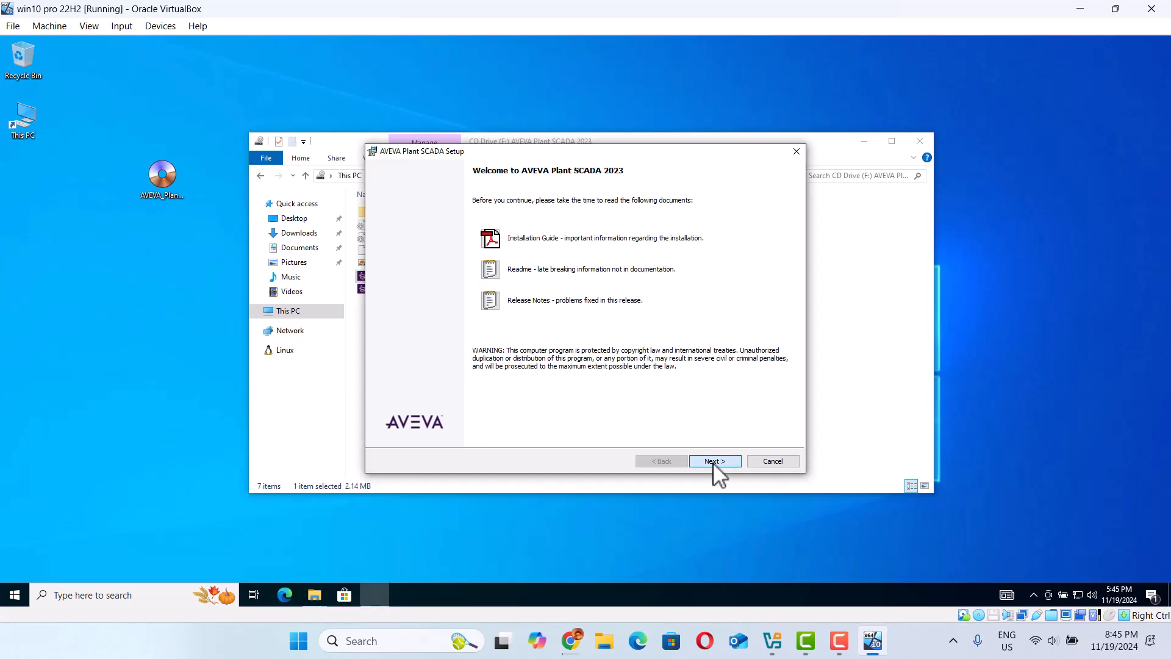
click(377, 417)
click(715, 462)
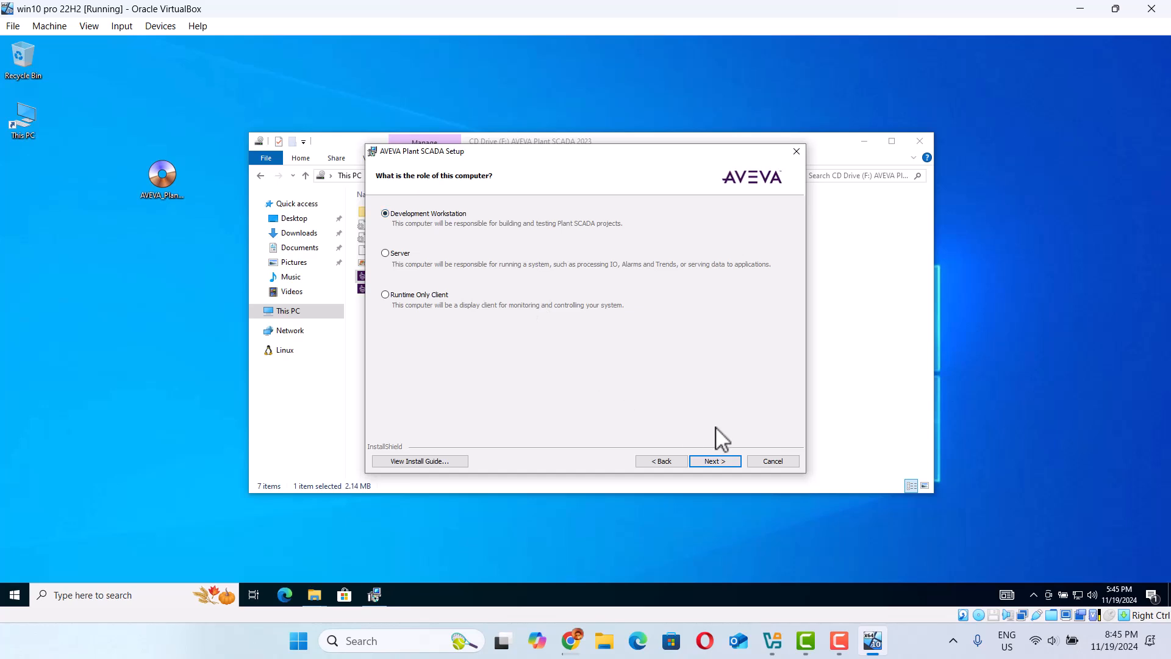
click(720, 464)
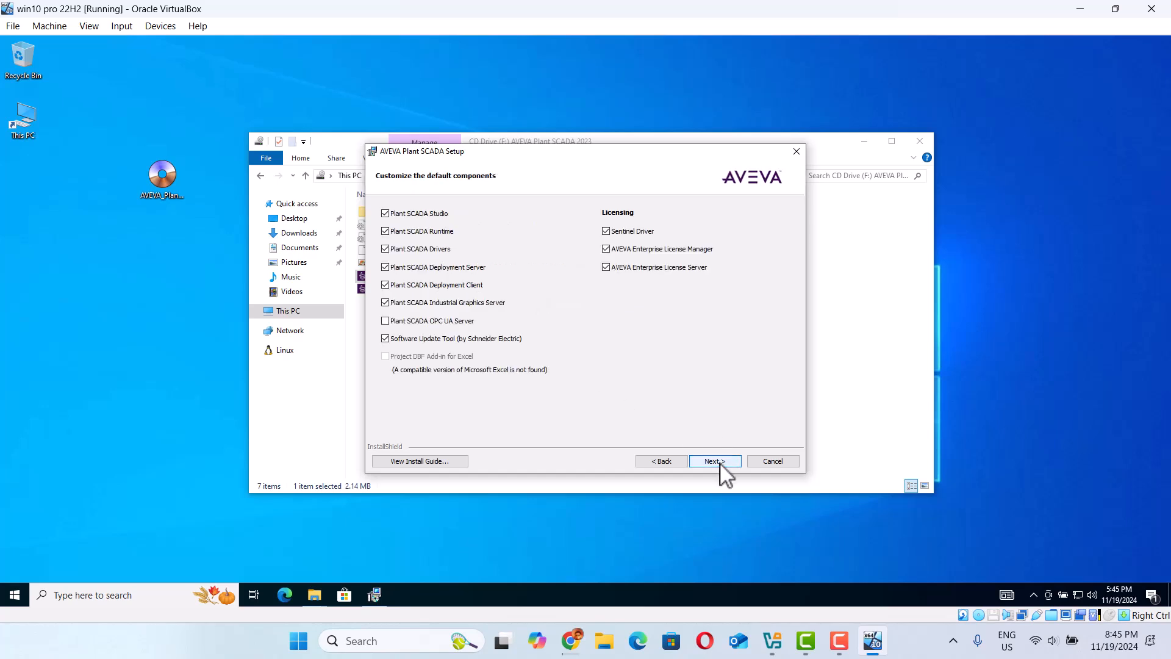
Add Plant SCADA OPC UA Server to the components and keep adding the current Windows user to the security groups
click(421, 321)
click(726, 467)
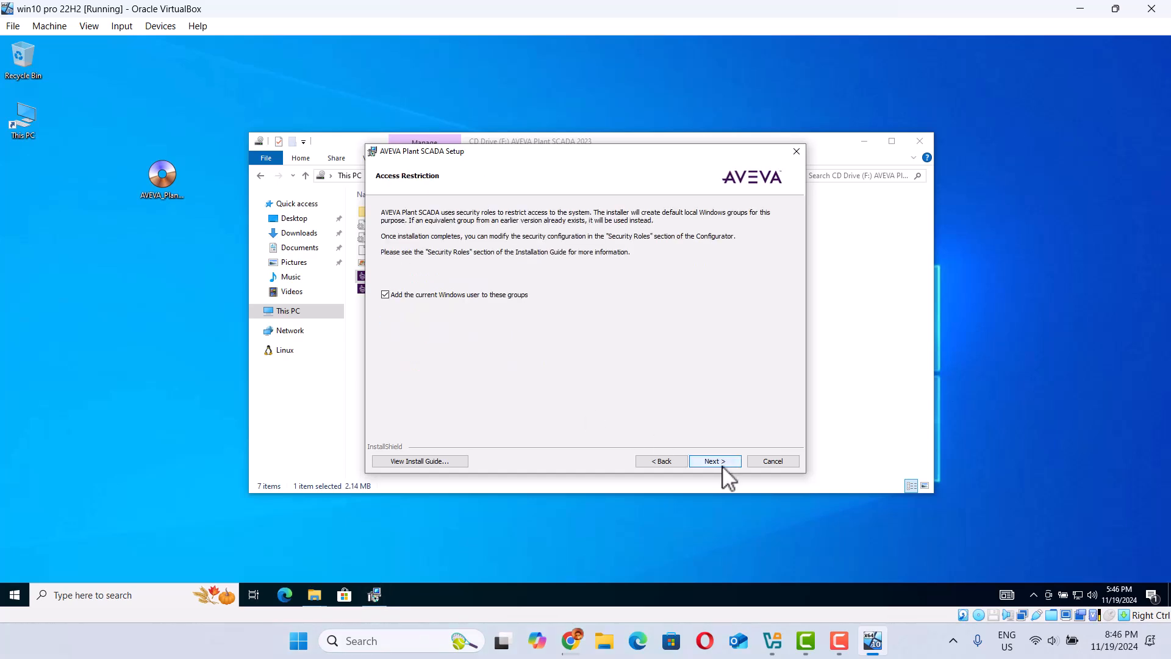
click(725, 467)
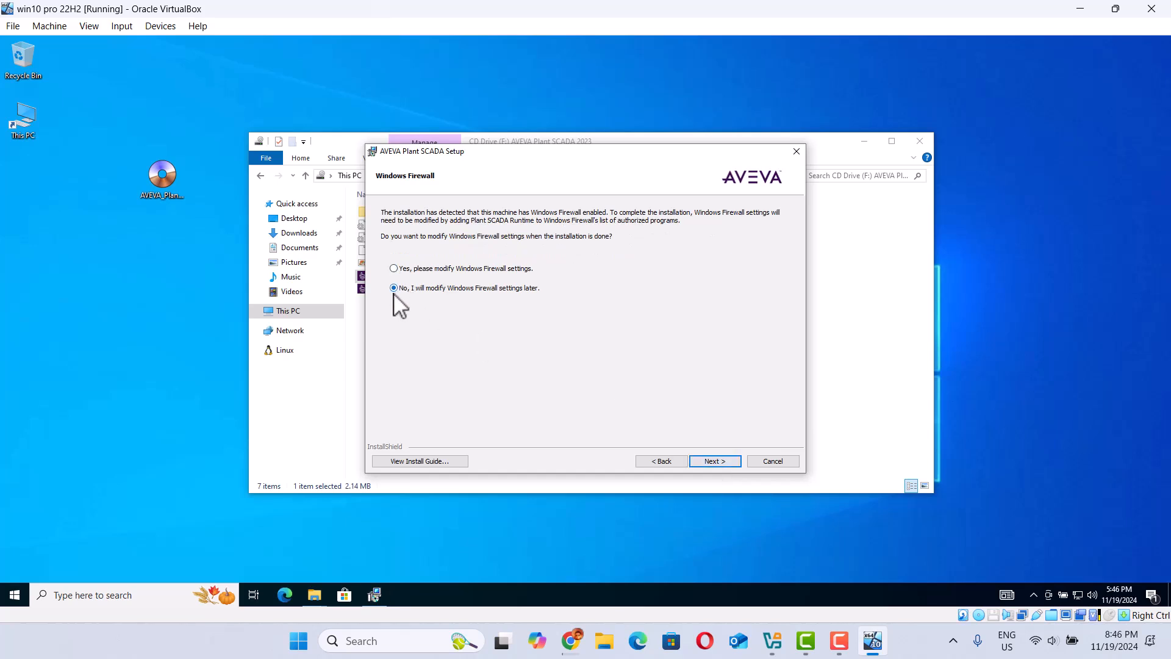
Decline the Windows Firewall modification and start installing Plant SCADA into the default destination folders
click(713, 462)
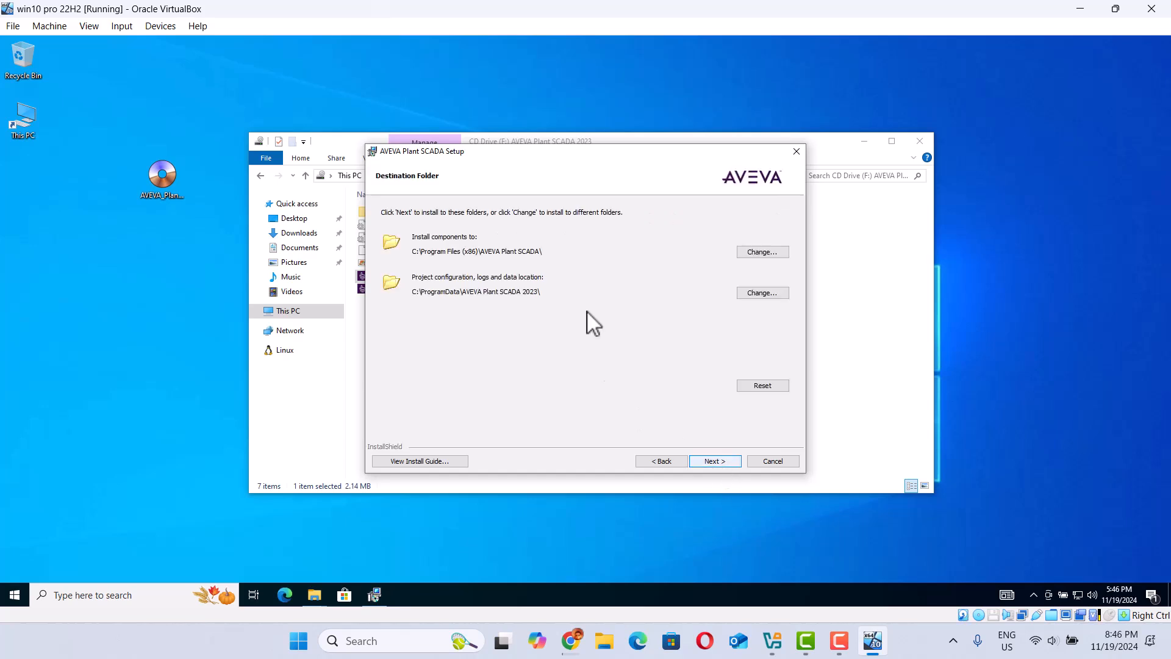
click(716, 464)
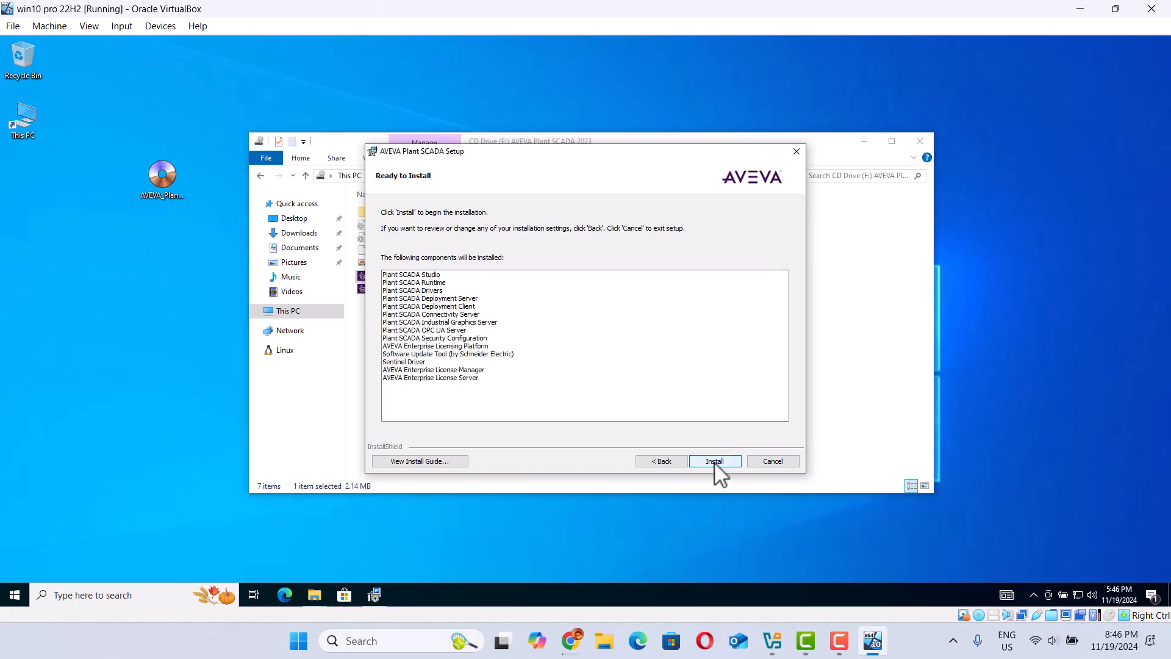
click(715, 461)
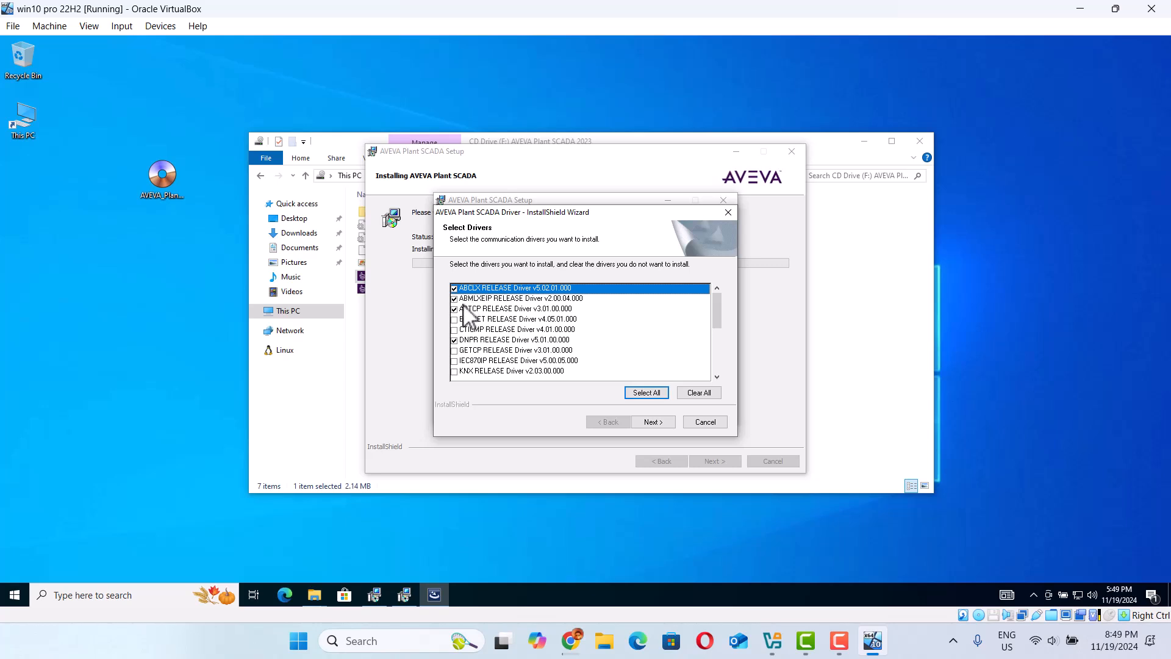
Select all communication drivers for installation and check the full driver list
click(454, 319)
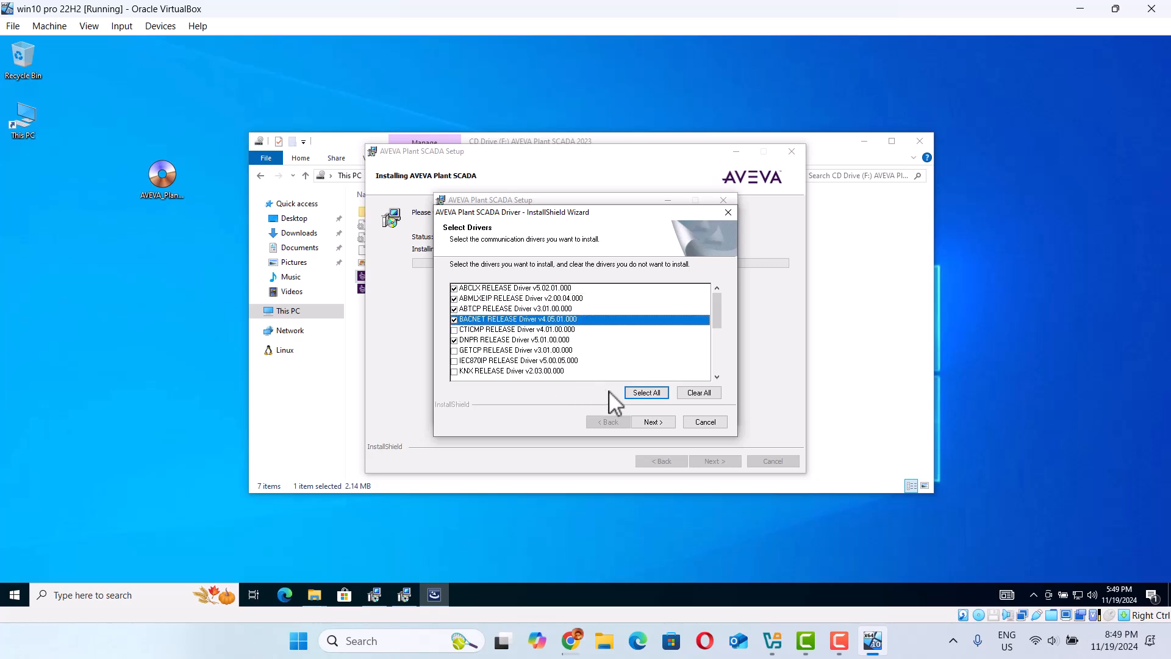
click(637, 396)
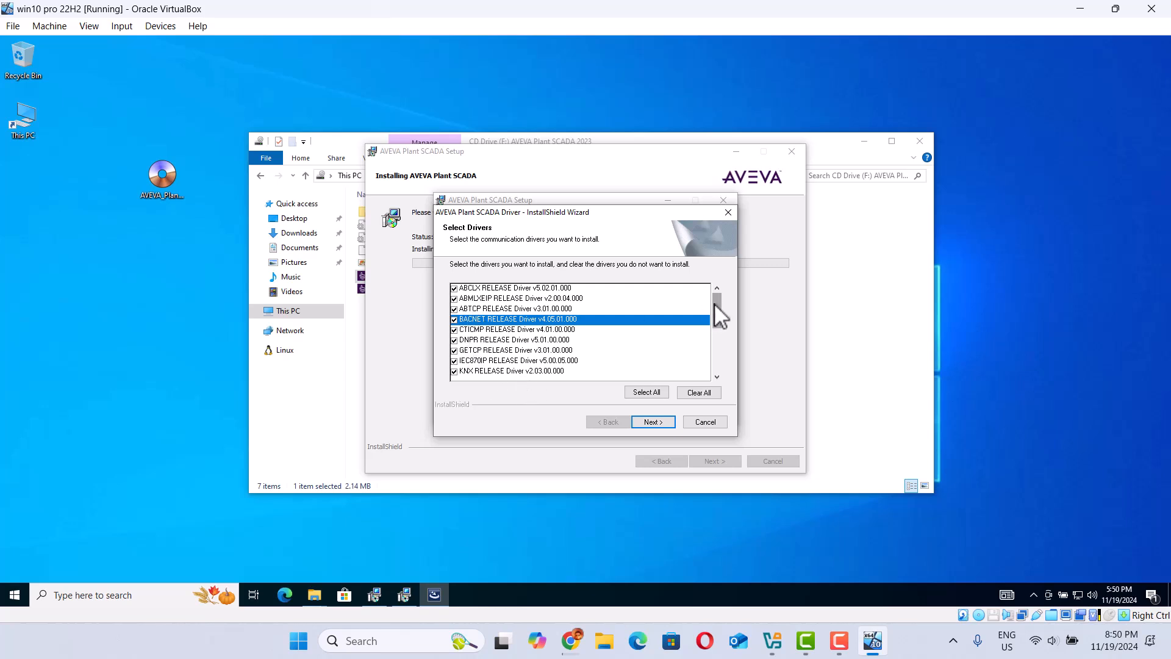
drag(717, 326, 716, 346)
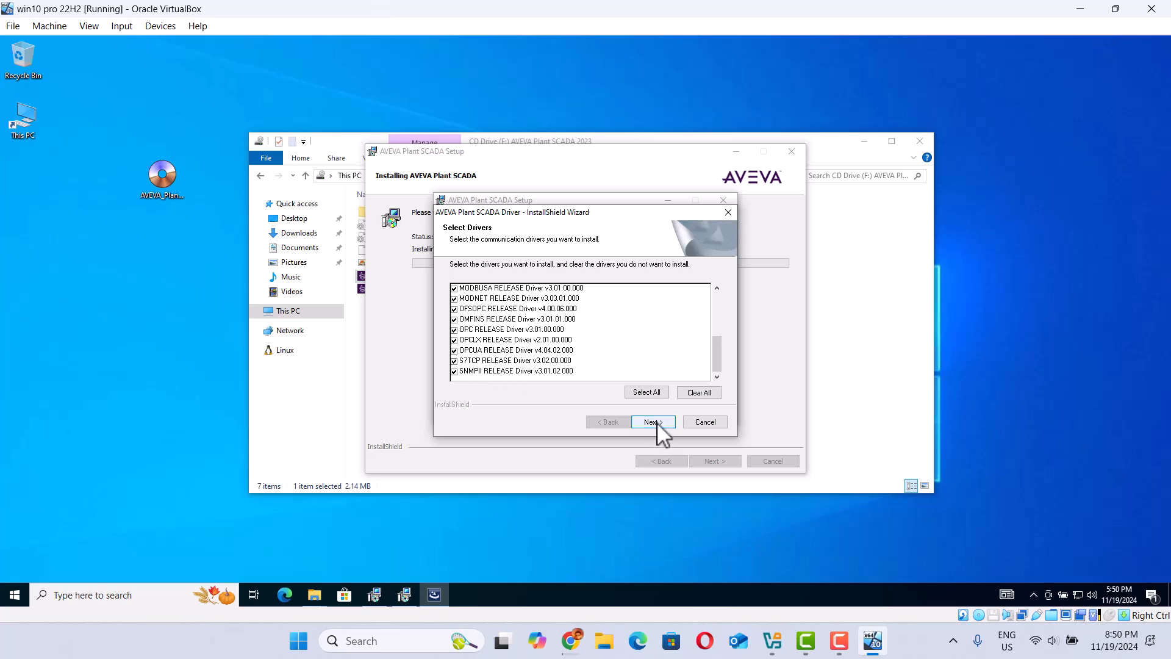
drag(717, 363, 710, 299)
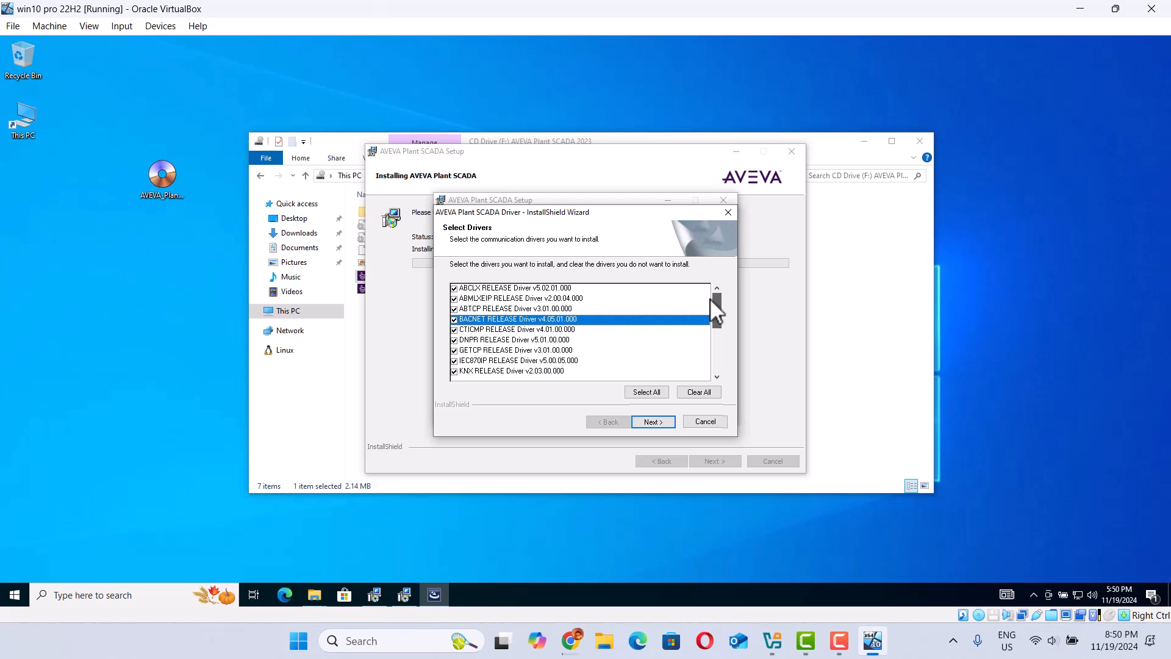
click(717, 377)
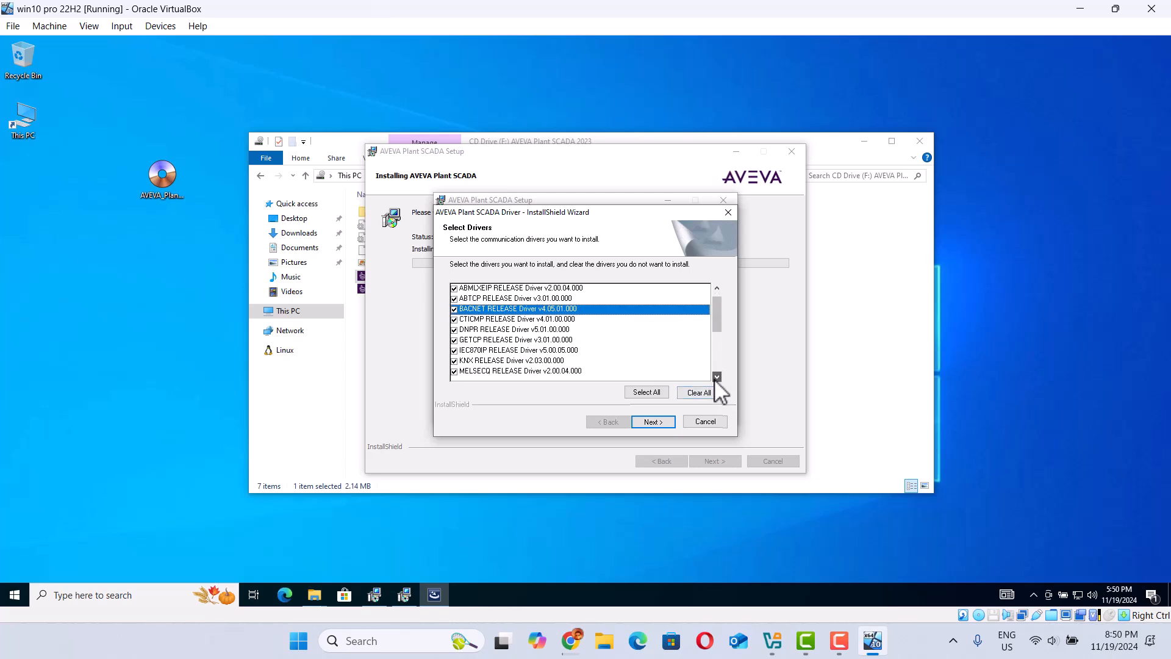
Install the selected drivers and finish the Plant SCADA setup with a machine restart
click(657, 421)
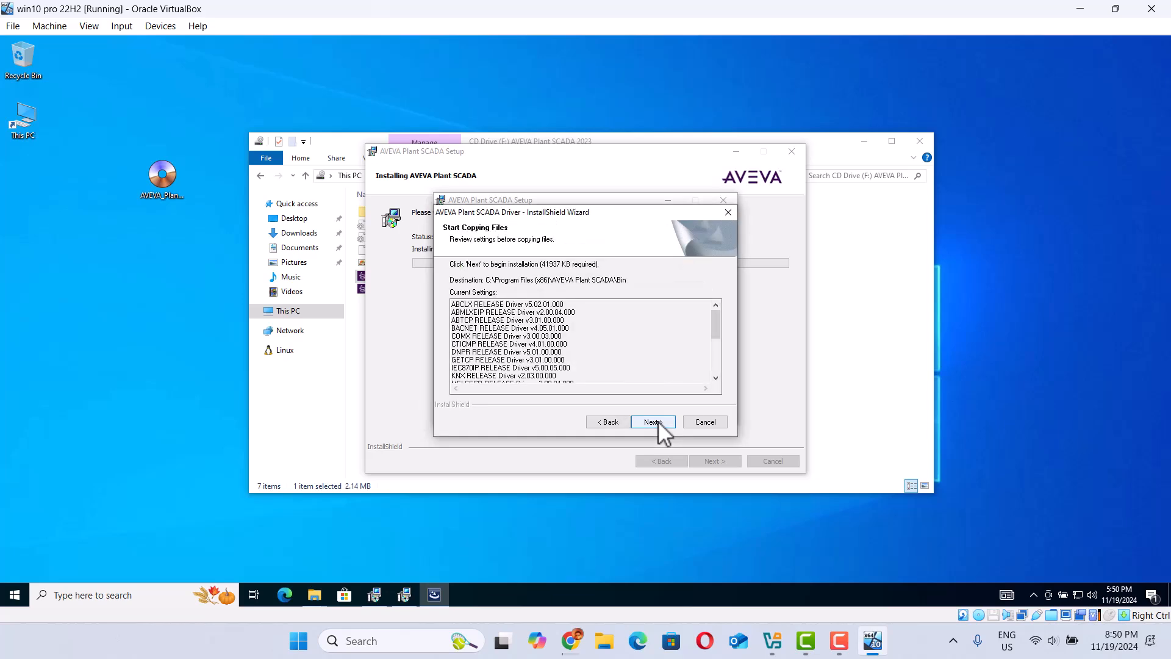
click(657, 421)
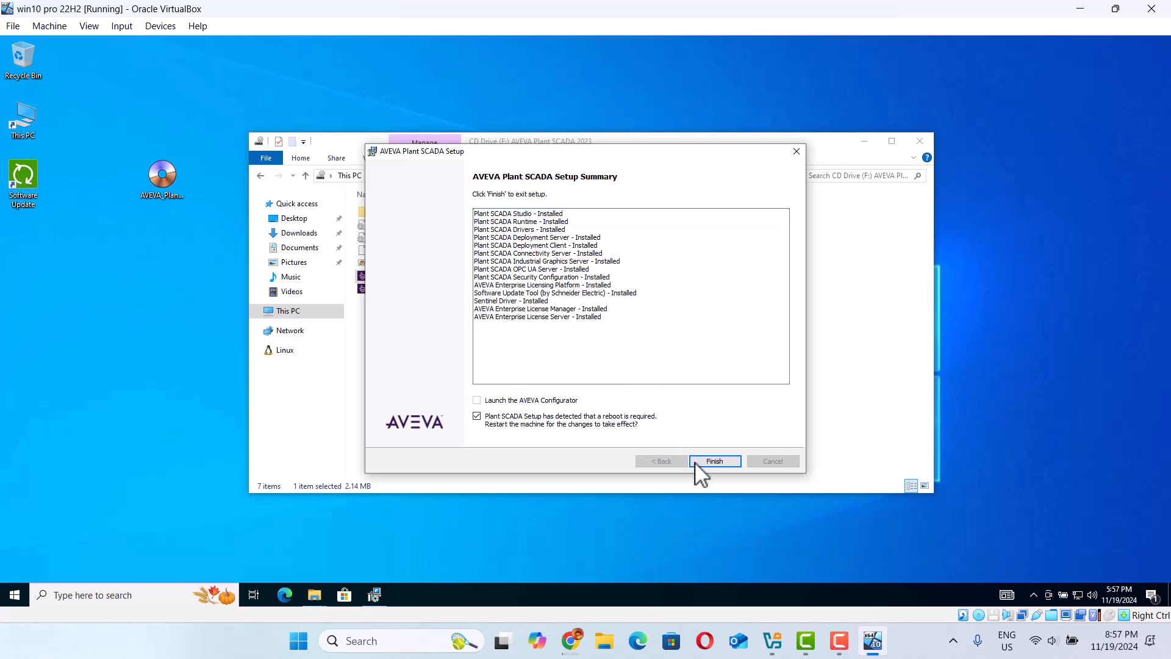
click(710, 461)
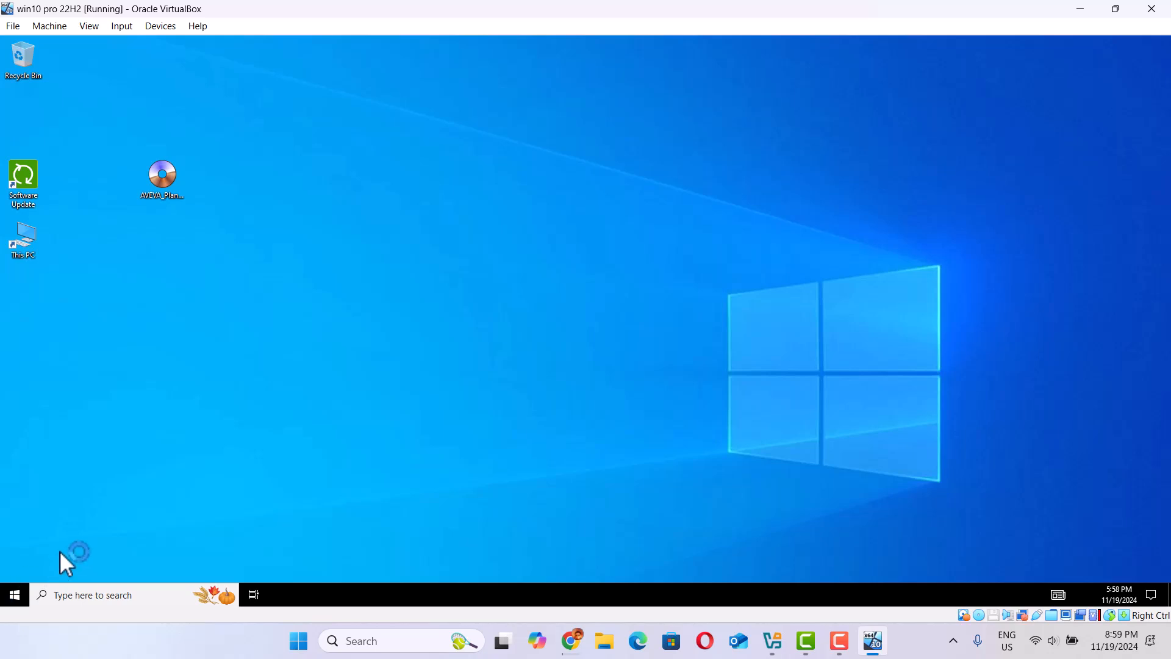
Open Plant SCADA Studio, review the Visualization and Standards sections of the ExampleSA project, and close the program
click(10, 597)
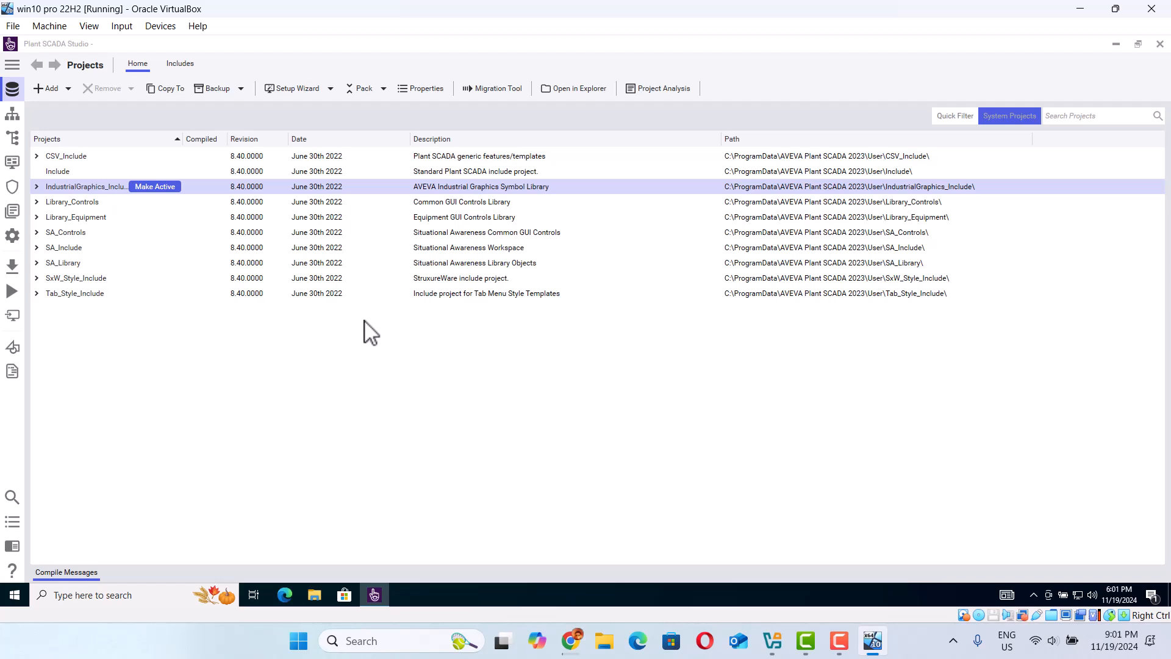
click(11, 164)
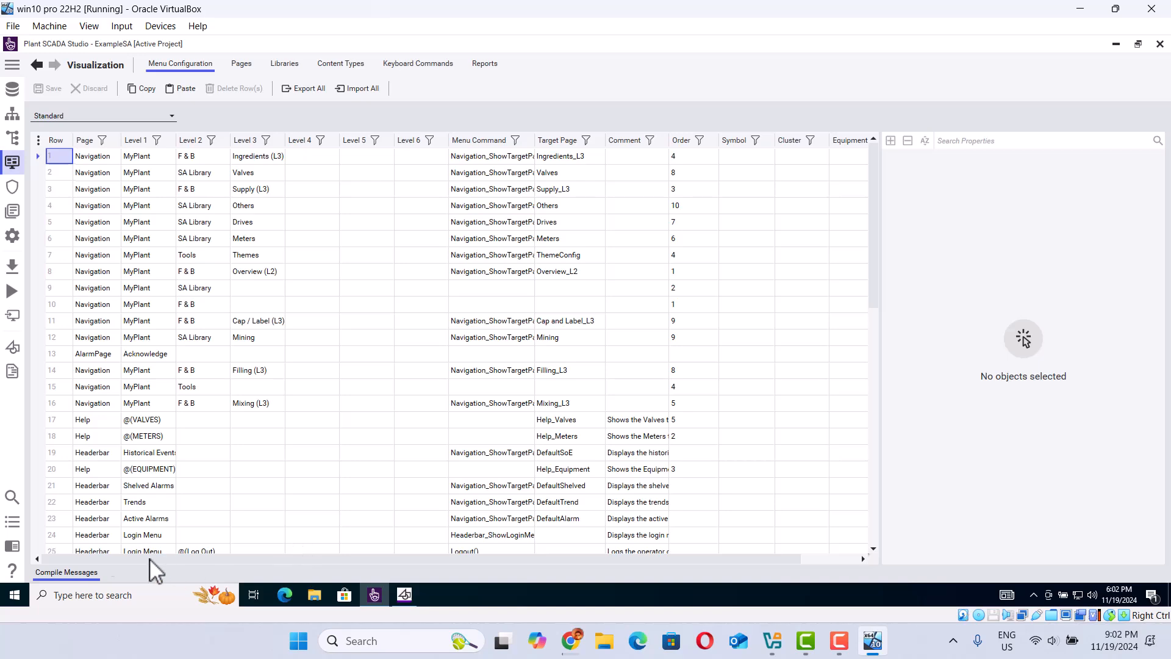
click(13, 211)
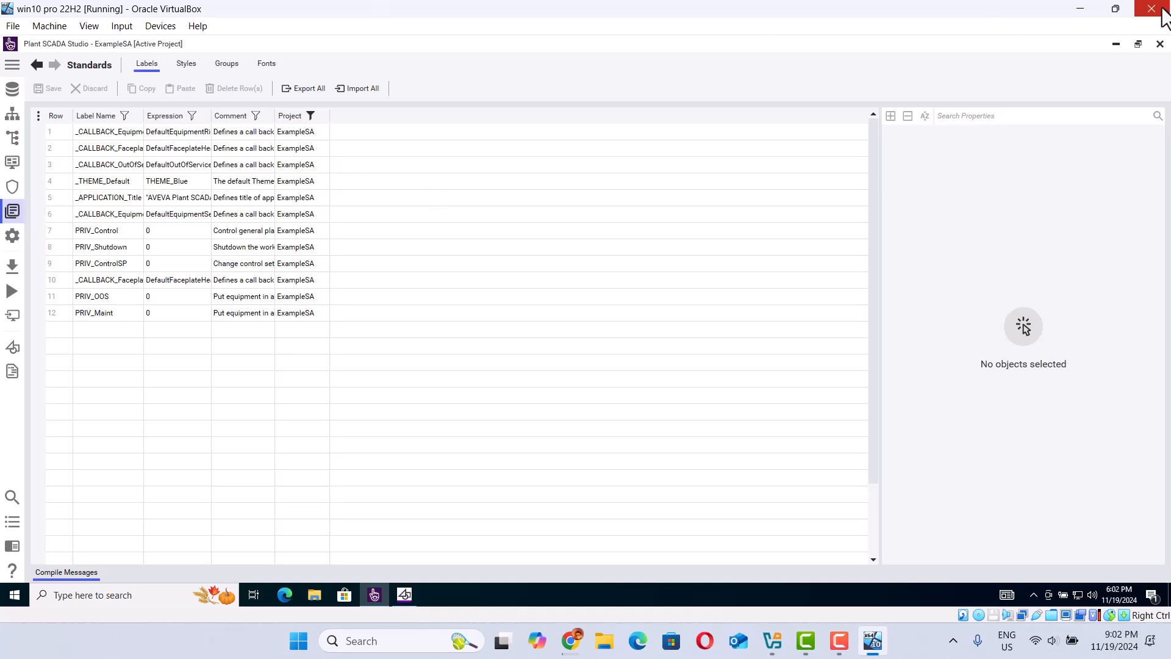
click(1159, 44)
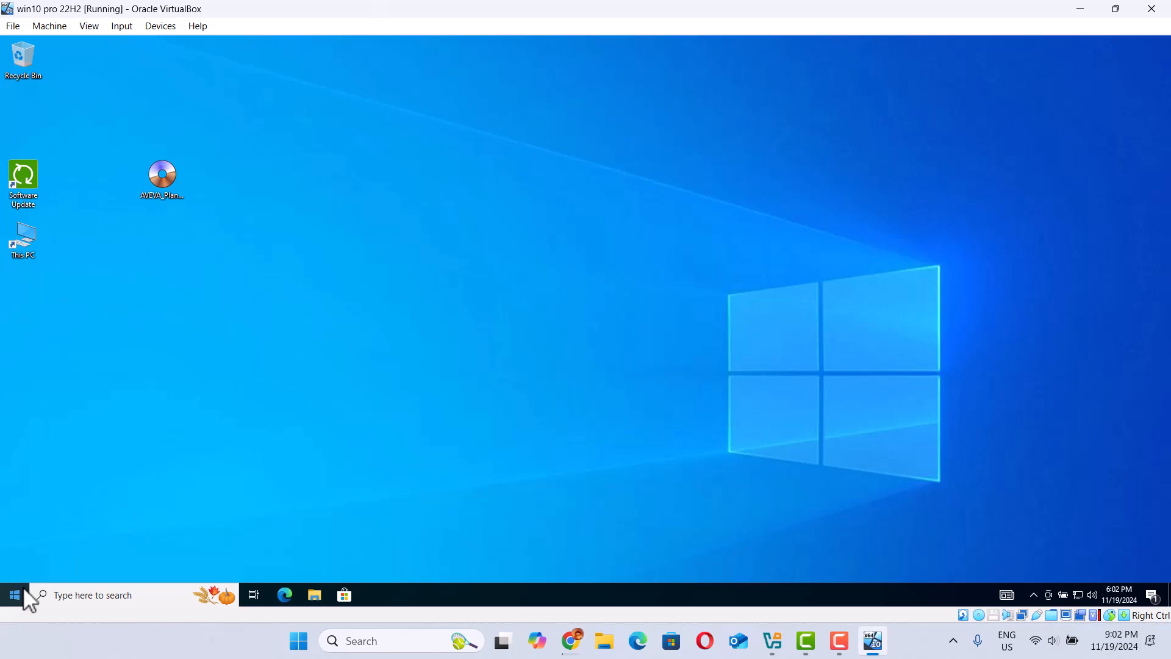
Launch the AVEVA Configurator and allow it to make changes to the device
click(14, 594)
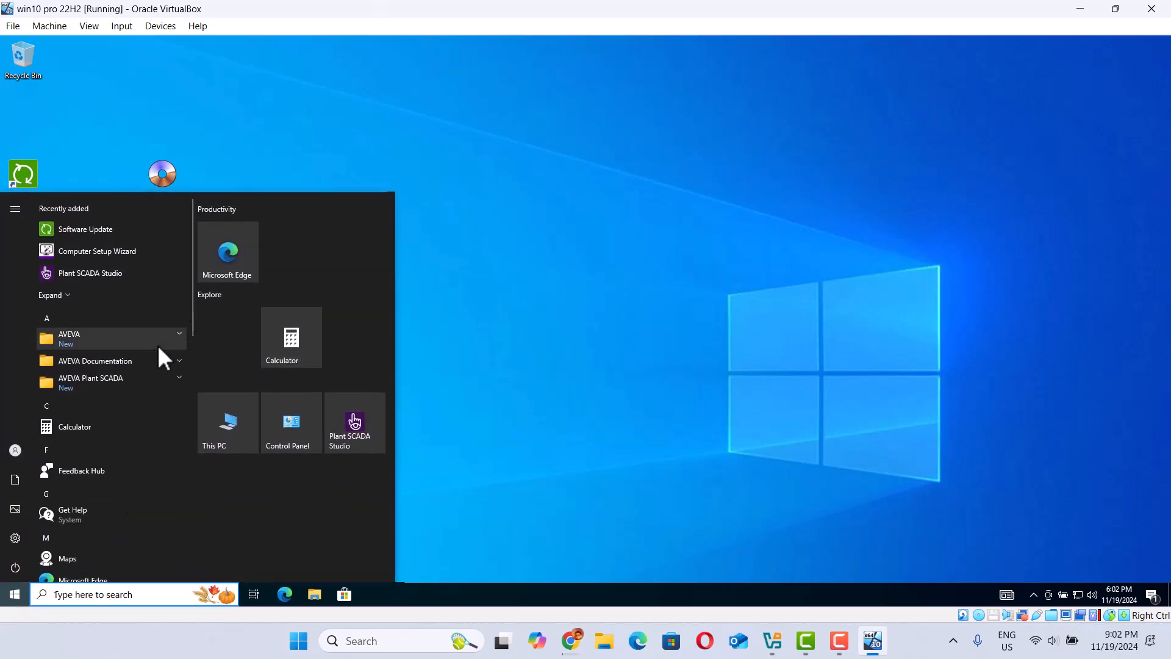
click(111, 336)
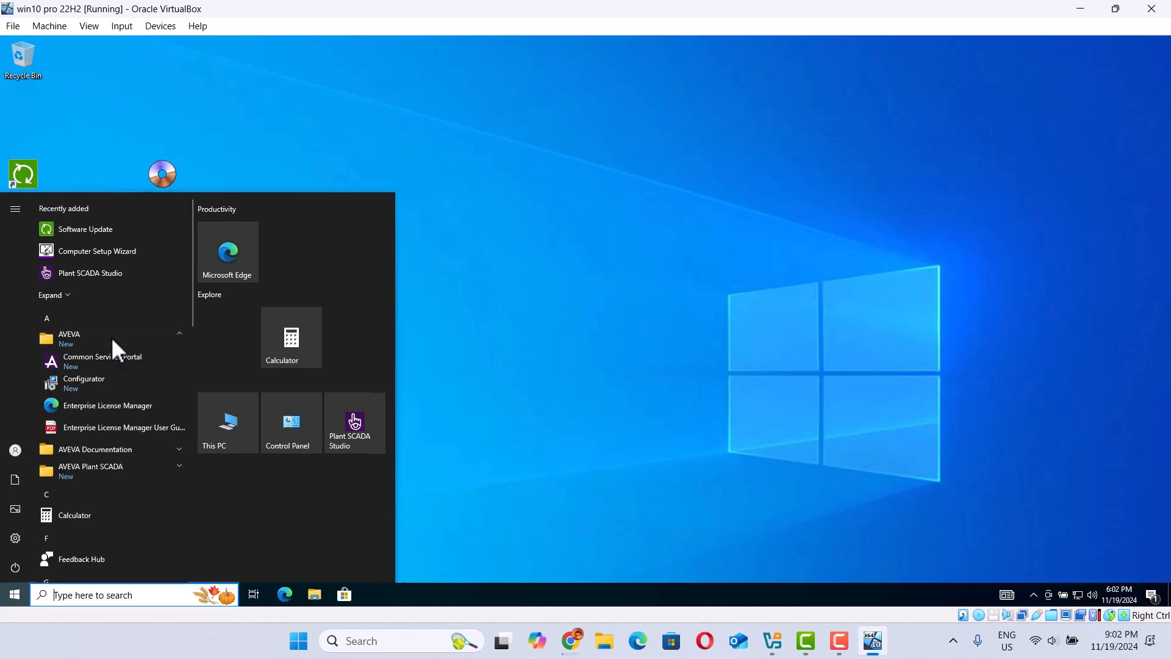
click(79, 378)
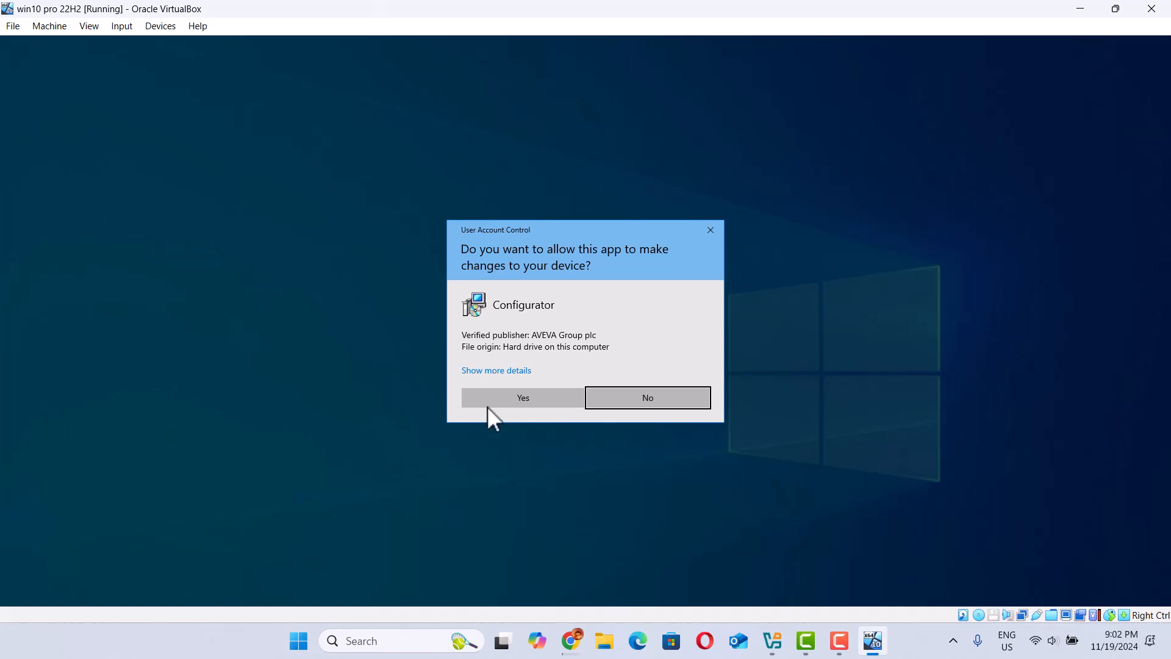
click(513, 398)
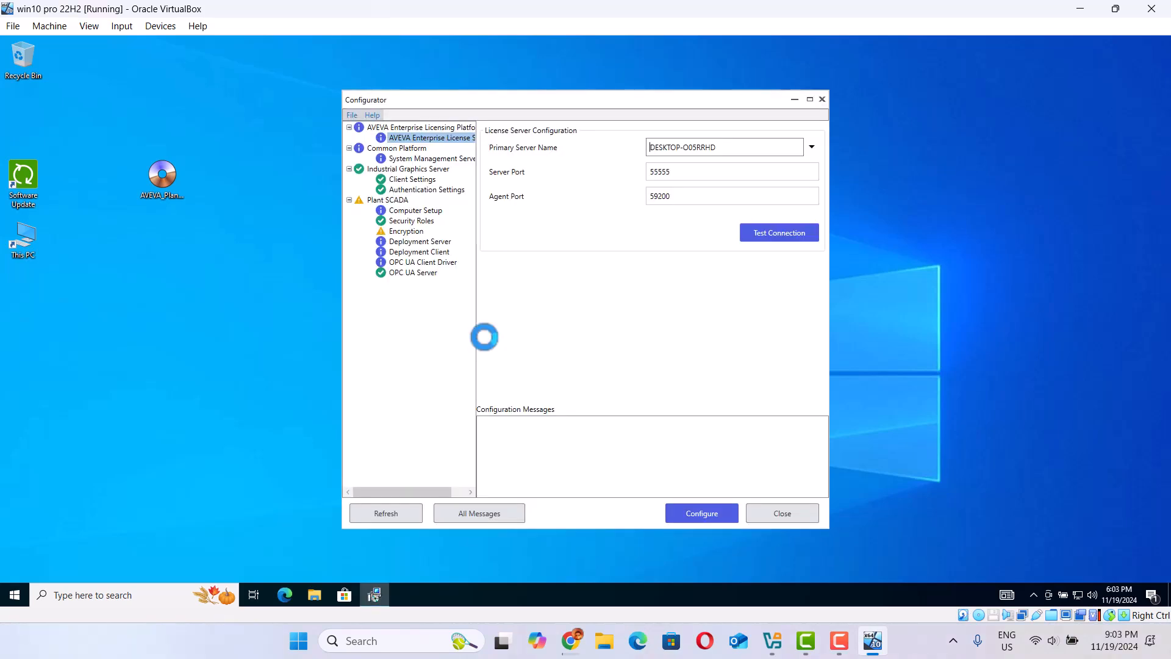
Test the license server connection and, with the No System Management Server option configured, open the Plant SCADA Computer Setup settings
click(785, 237)
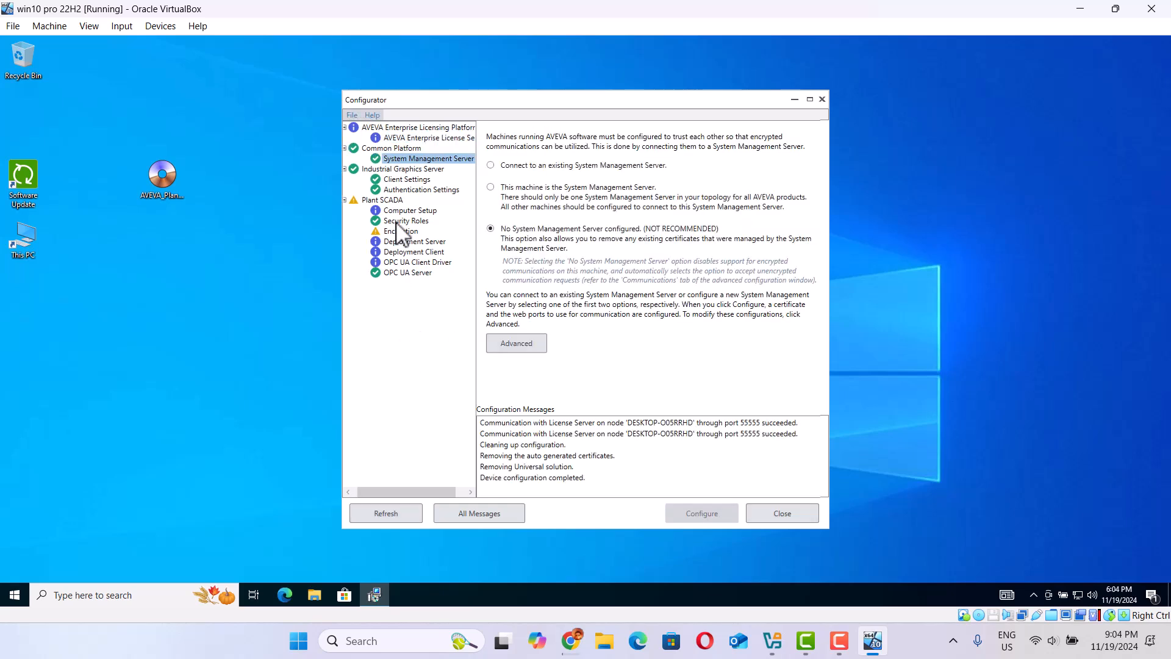
click(407, 210)
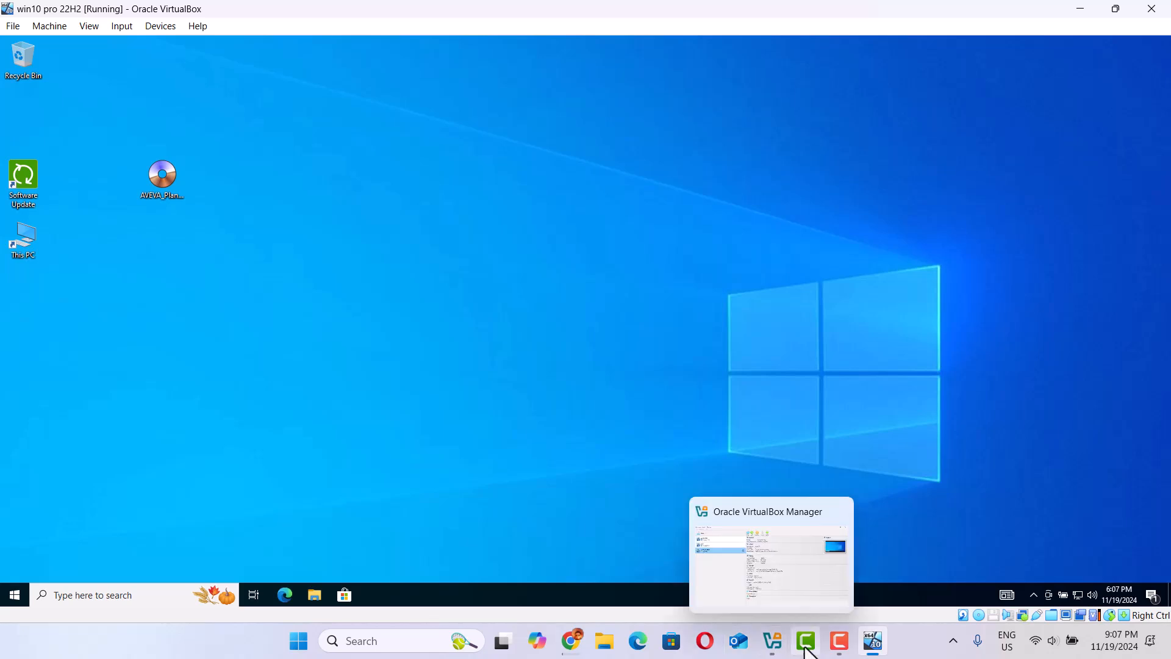
Examine the installed programs in the AVEVA, AVEVA Documentation and AVEVA Plant SCADA program folders
mouse_move(830, 648)
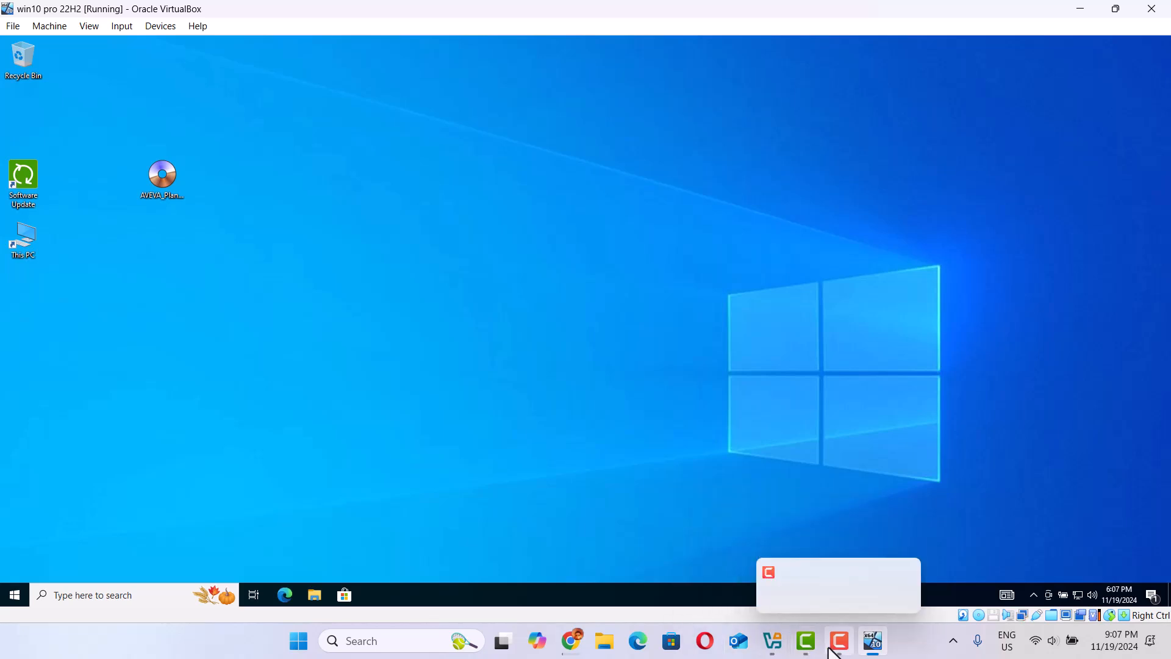
click(12, 594)
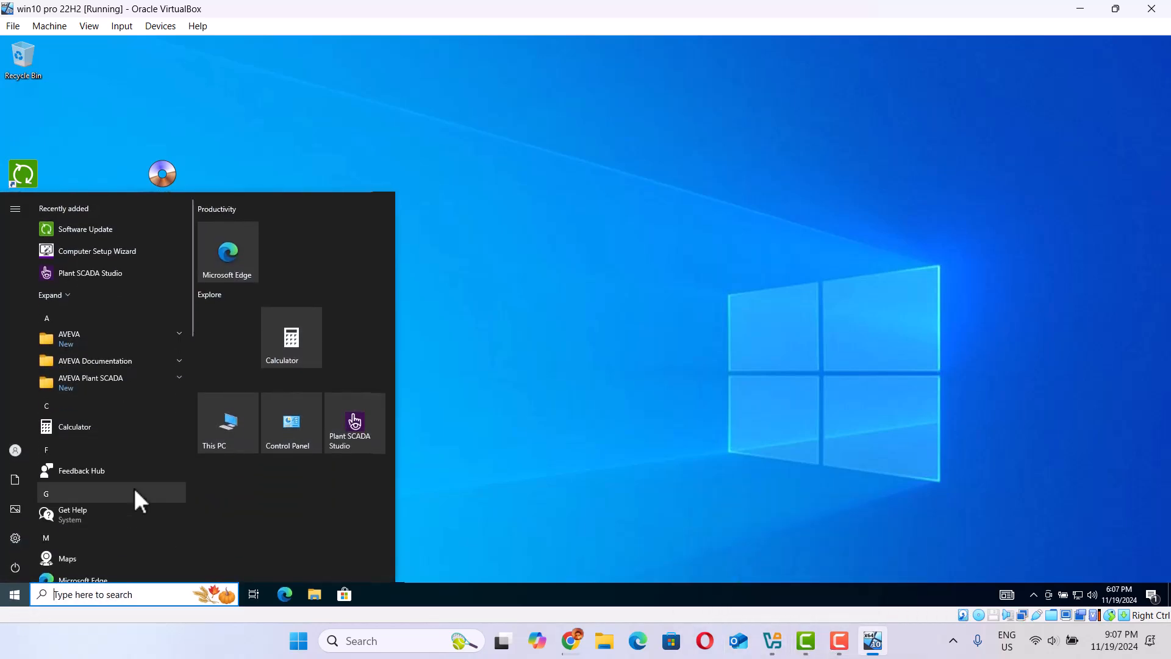
click(85, 363)
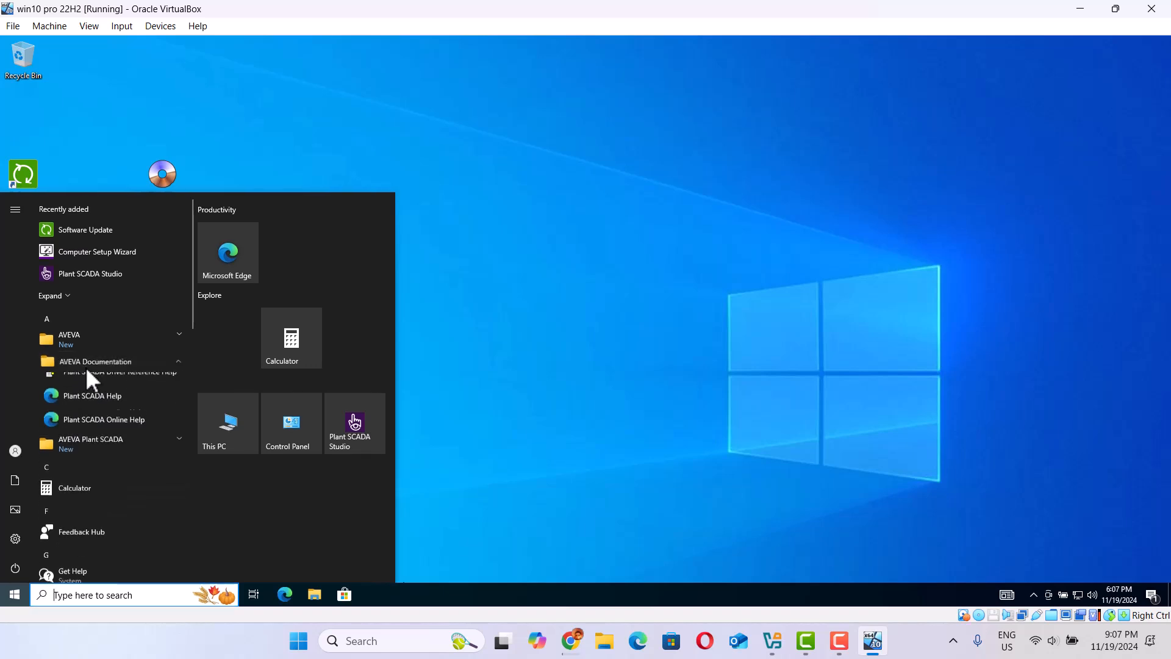
click(75, 450)
click(69, 340)
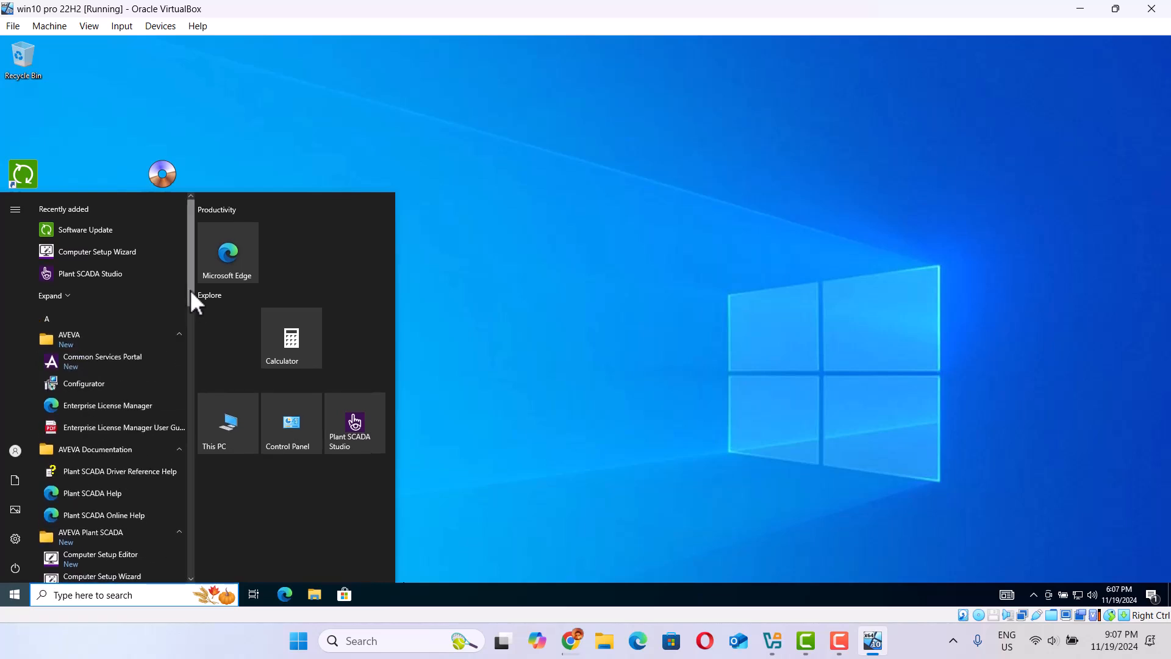
drag(191, 289, 179, 326)
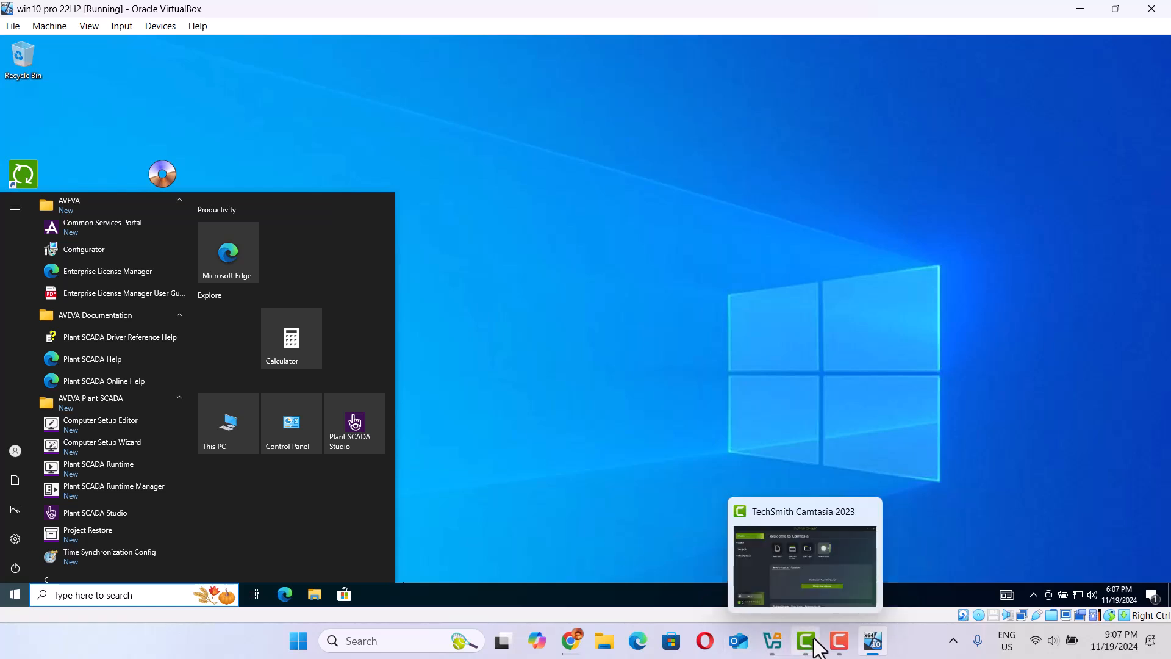
mouse_move(839, 648)
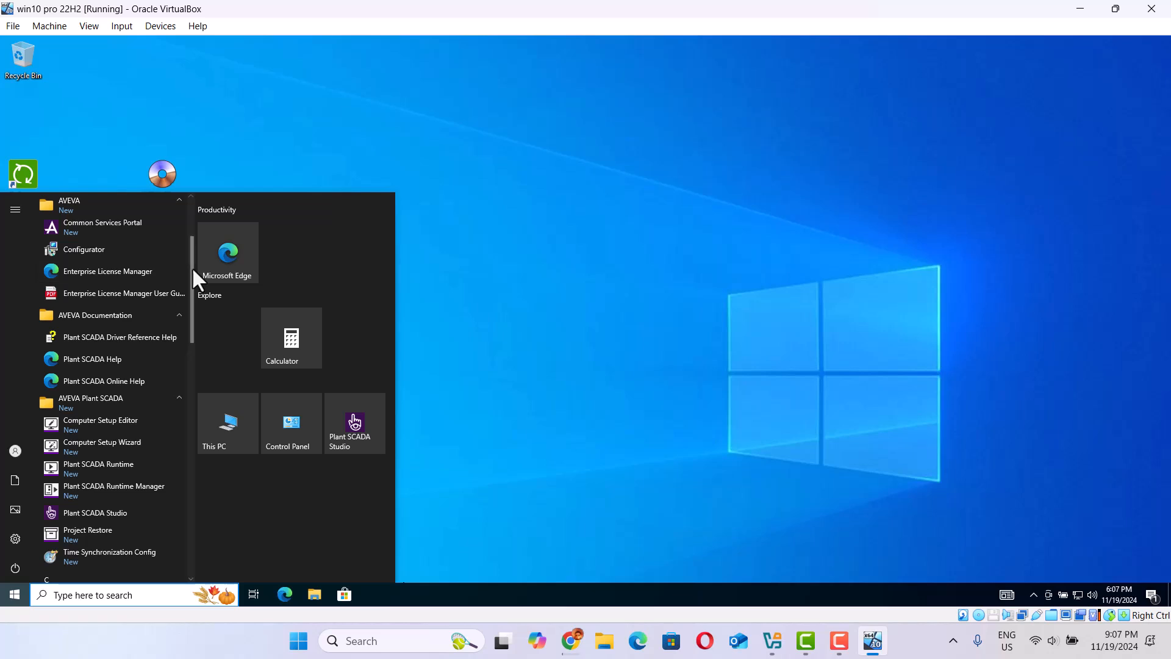
mouse_move(192, 260)
mouse_down()
mouse_move(192, 244)
mouse_move(181, 266)
mouse_up()
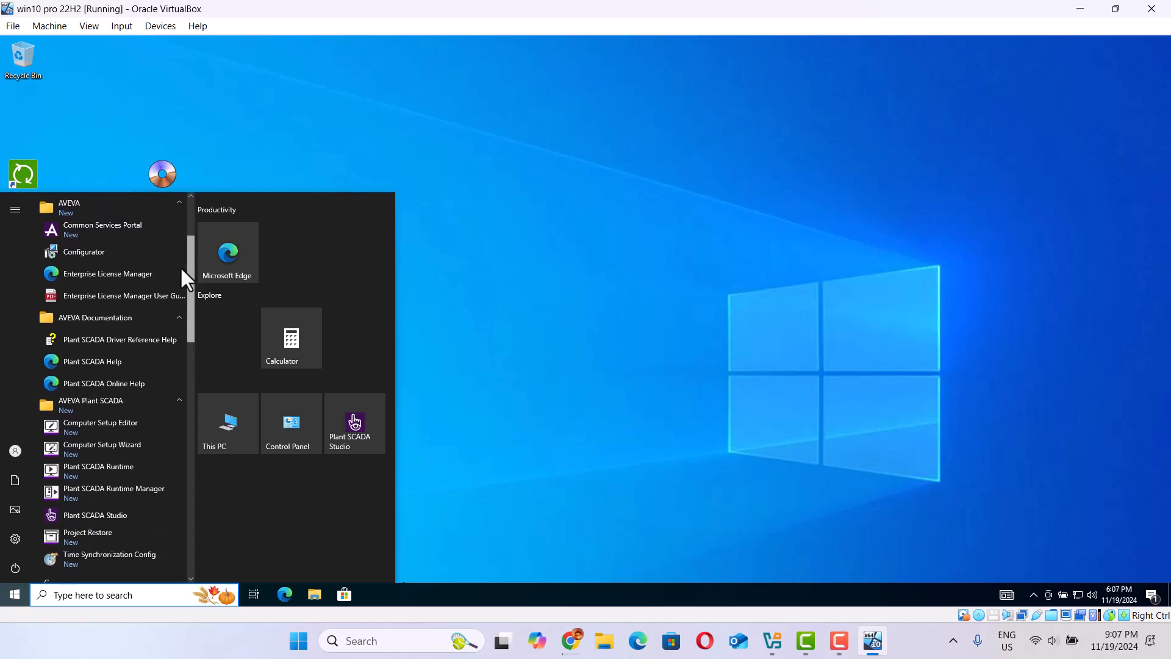
click(79, 412)
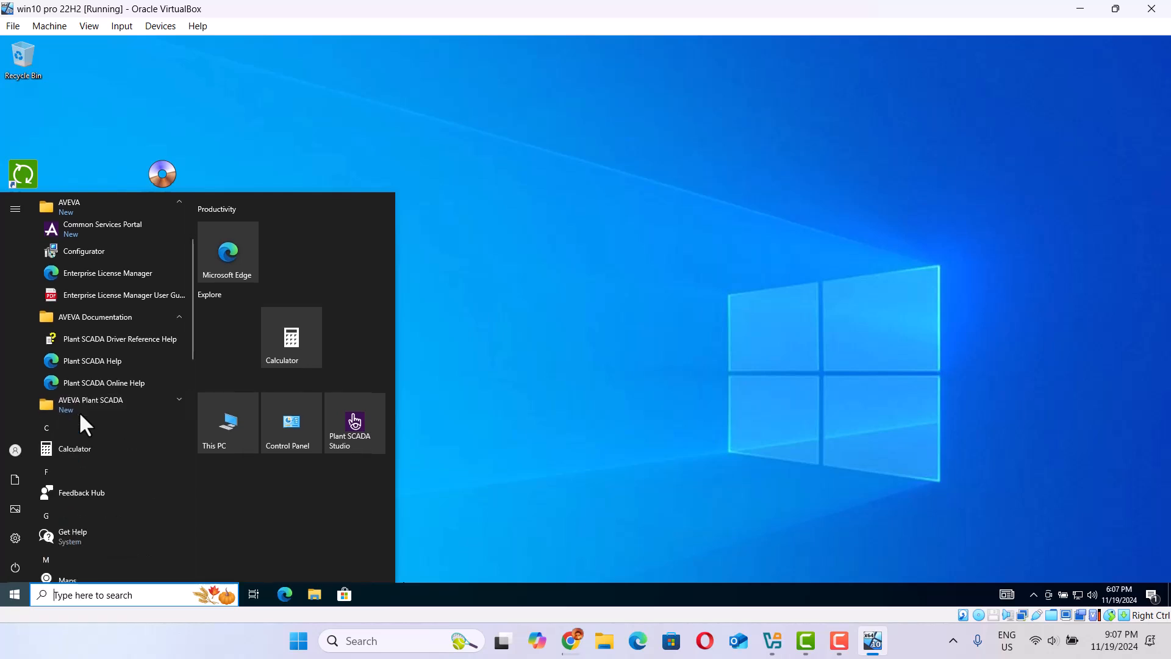
click(78, 404)
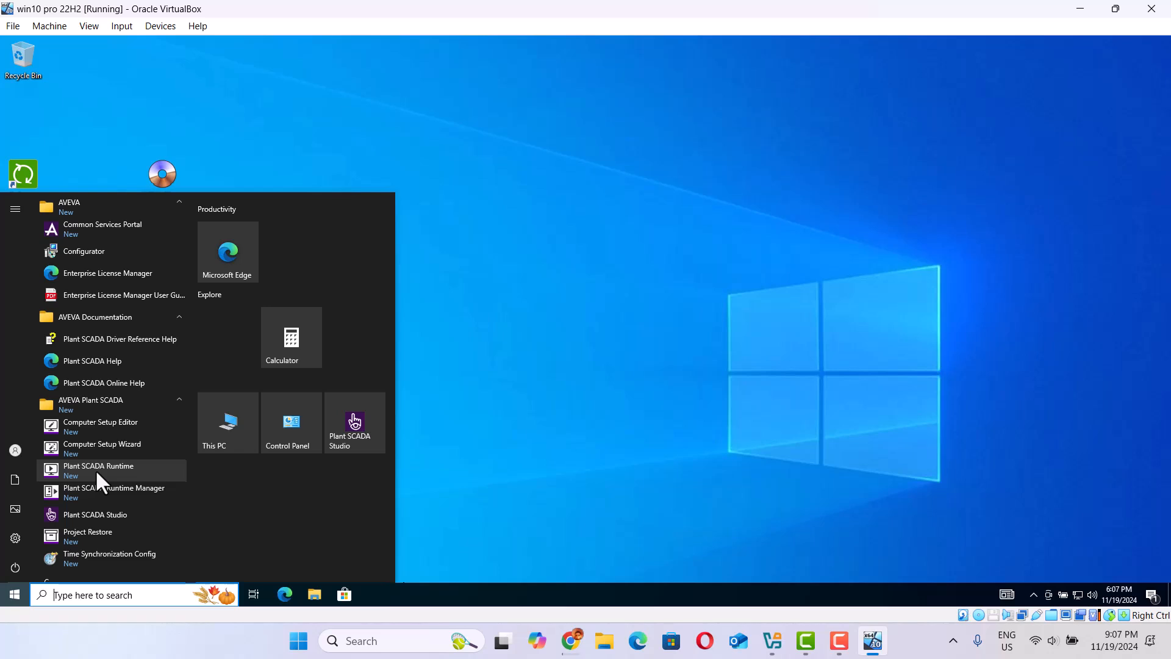
Try the Computer Setup Wizard with Express Setup, the local ExampleSA project and local settings, and cancel it at Screen Setup
click(93, 514)
mouse_move(879, 647)
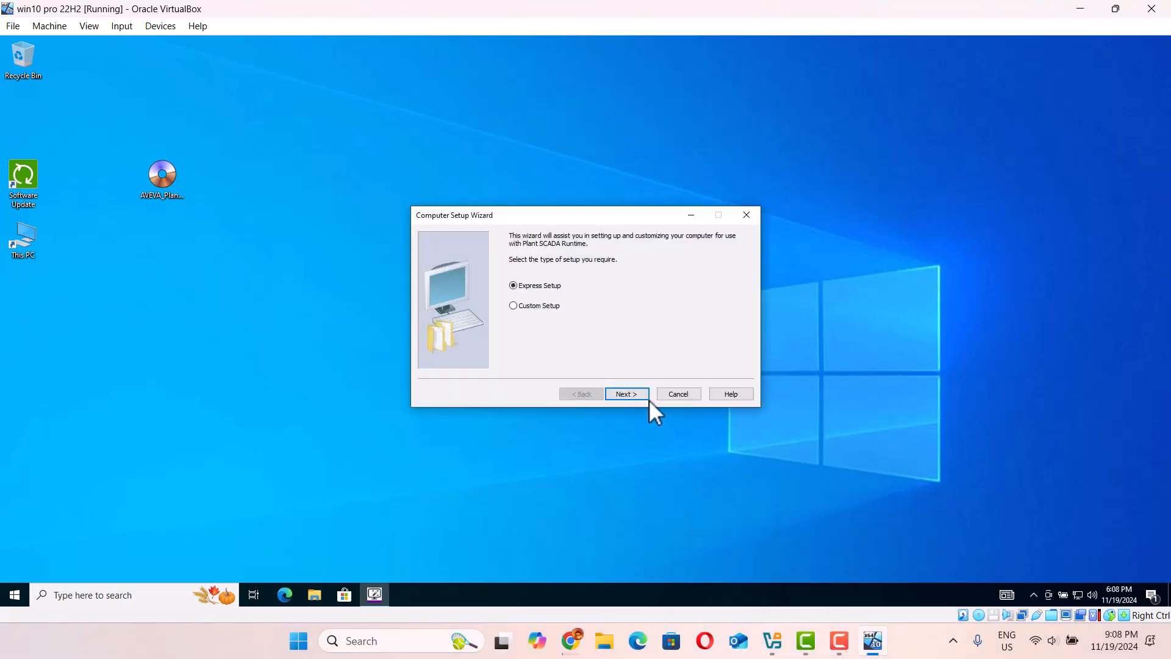
click(632, 394)
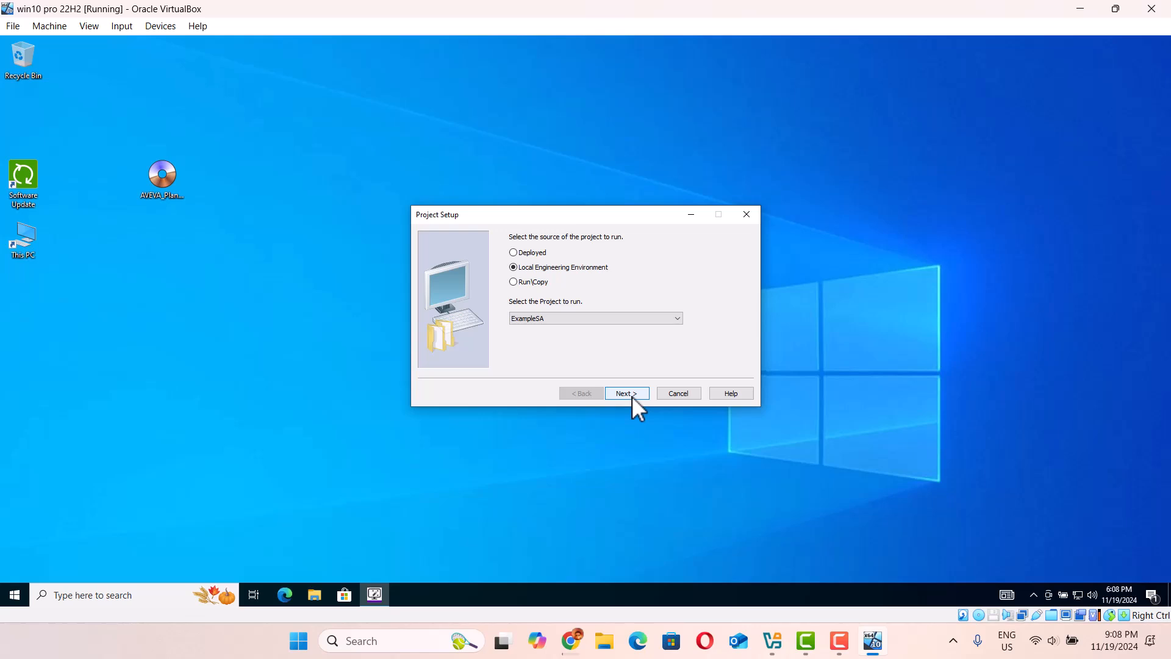
click(632, 394)
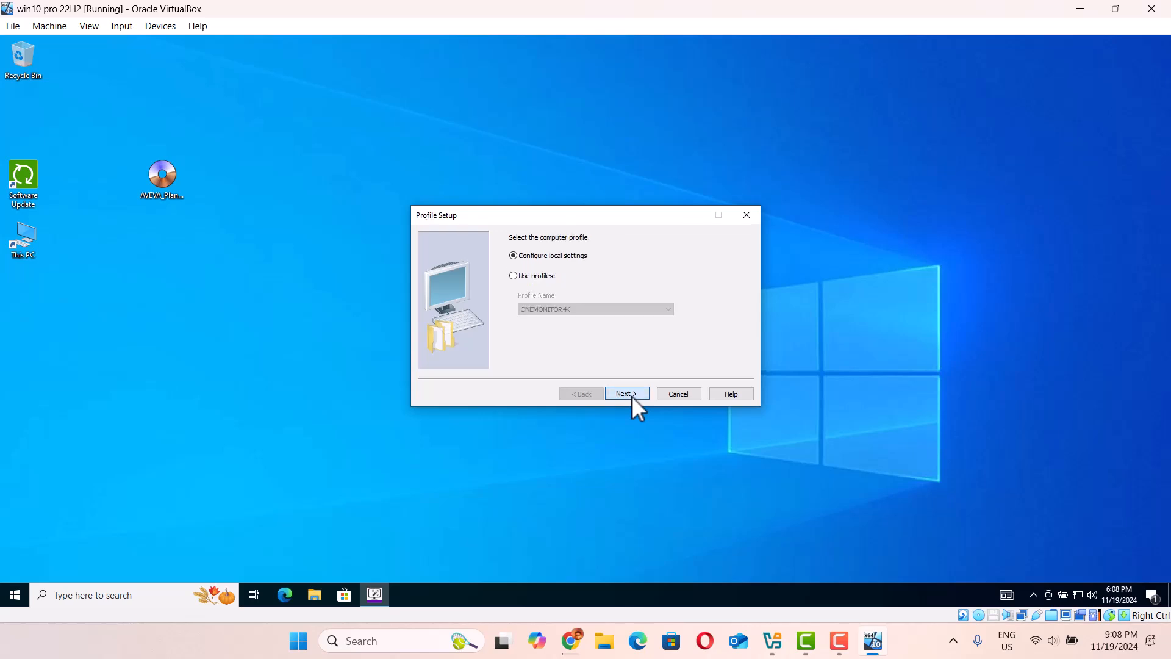
click(632, 395)
click(632, 395)
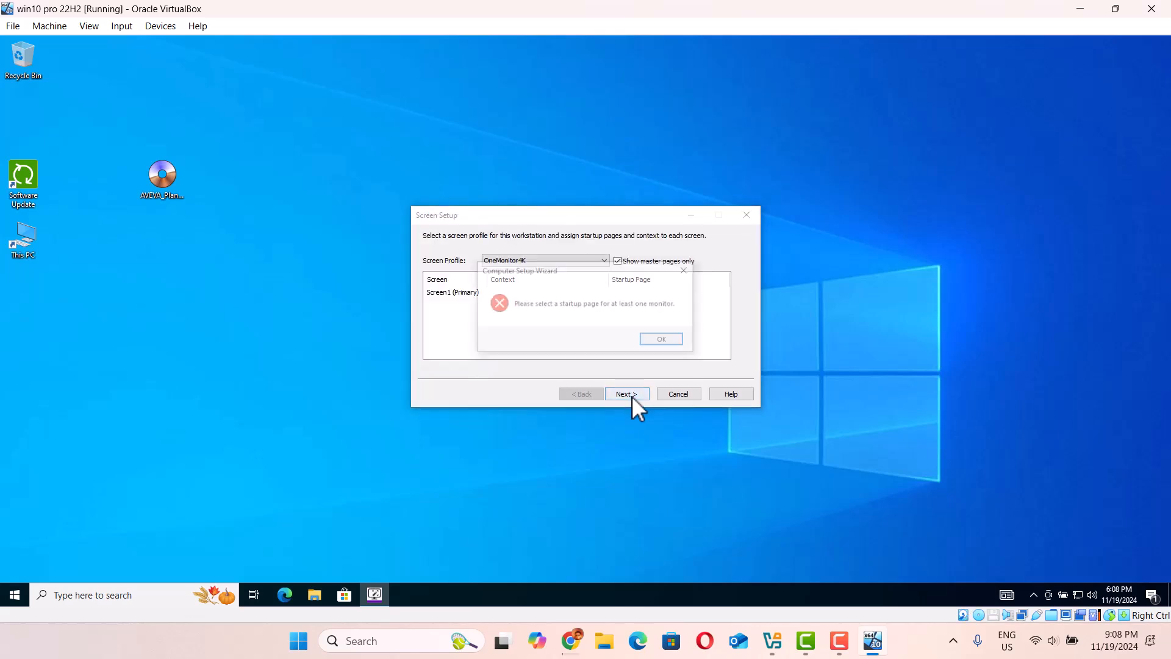
click(663, 340)
click(672, 393)
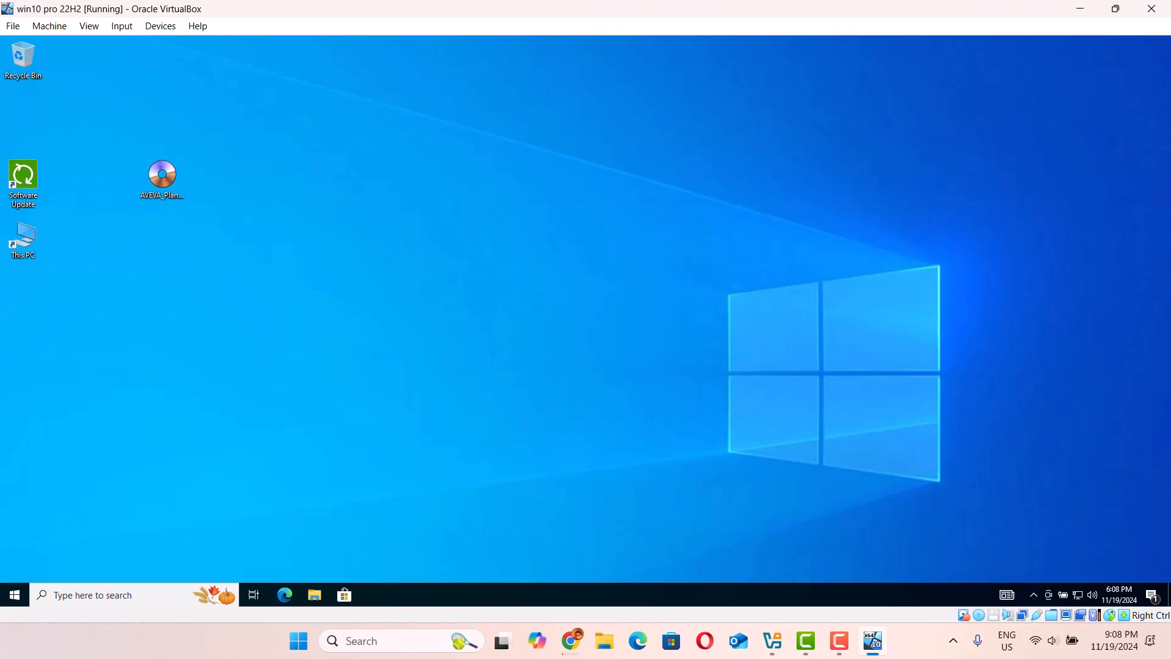